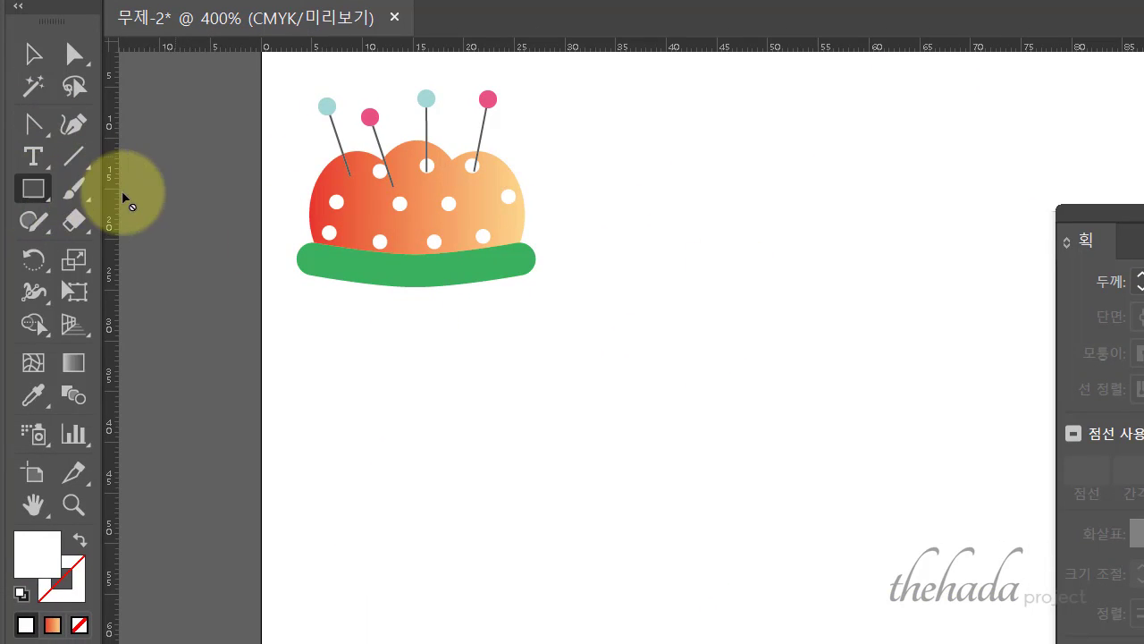
Step: Create a circle 12 mm wide and 12 mm high on the blank area beside the pincushion using the Ellipse tool
{"action": "left_click", "coordinate": [36, 195]}
{"action": "left_click", "coordinate": [94, 253]}
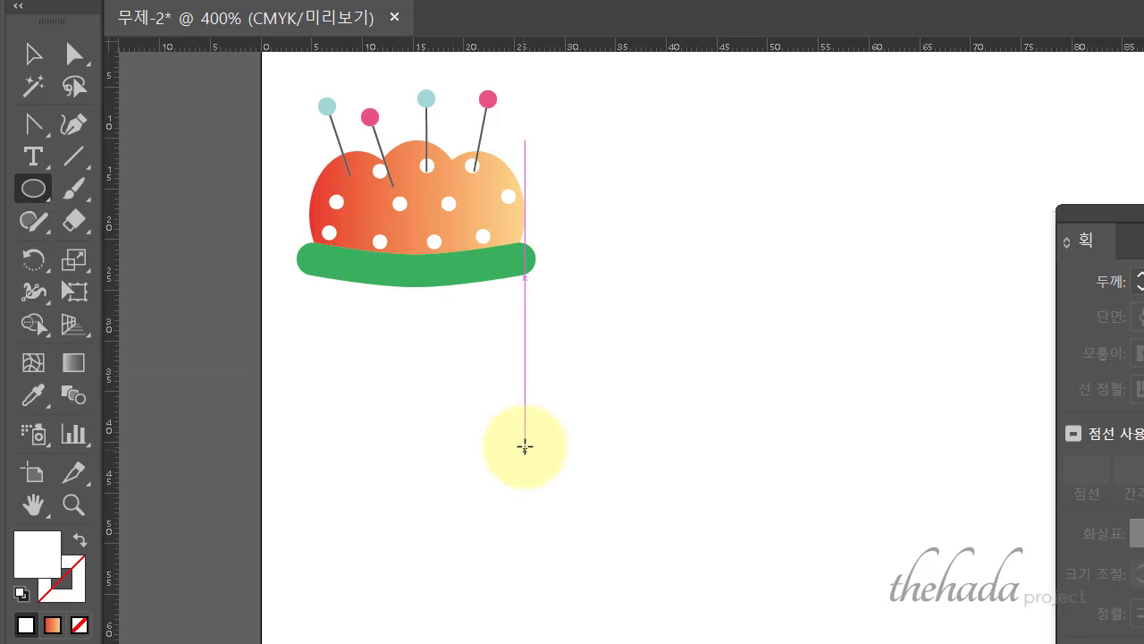
{"action": "left_click", "coordinate": [637, 161]}
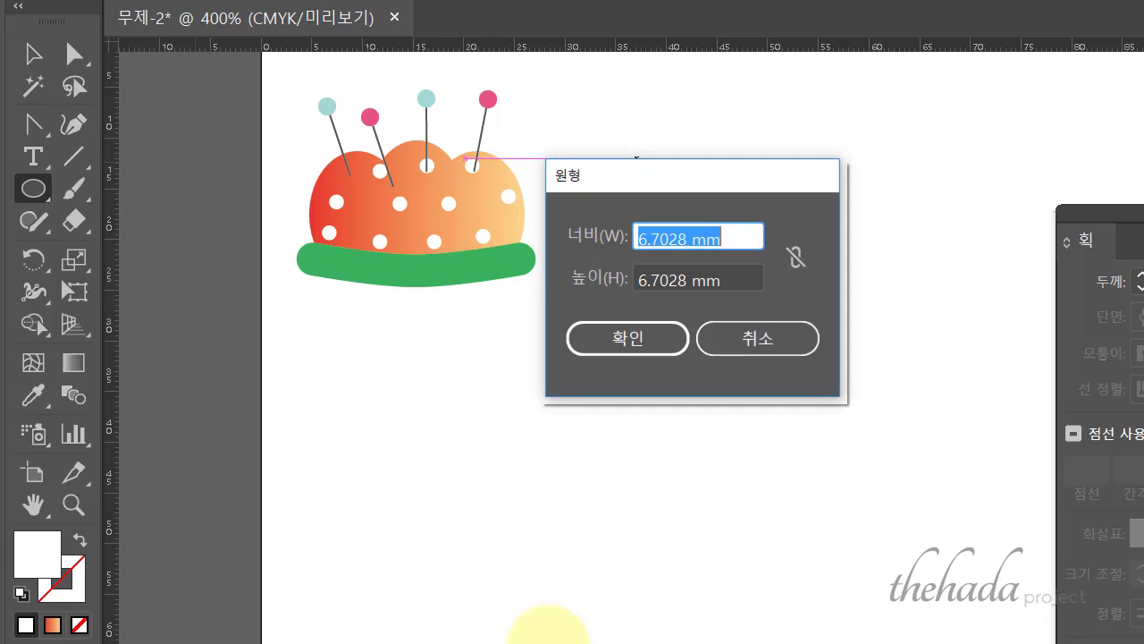
{"action": "left_click", "coordinate": [680, 239]}
{"action": "double_click", "coordinate": [682, 239]}
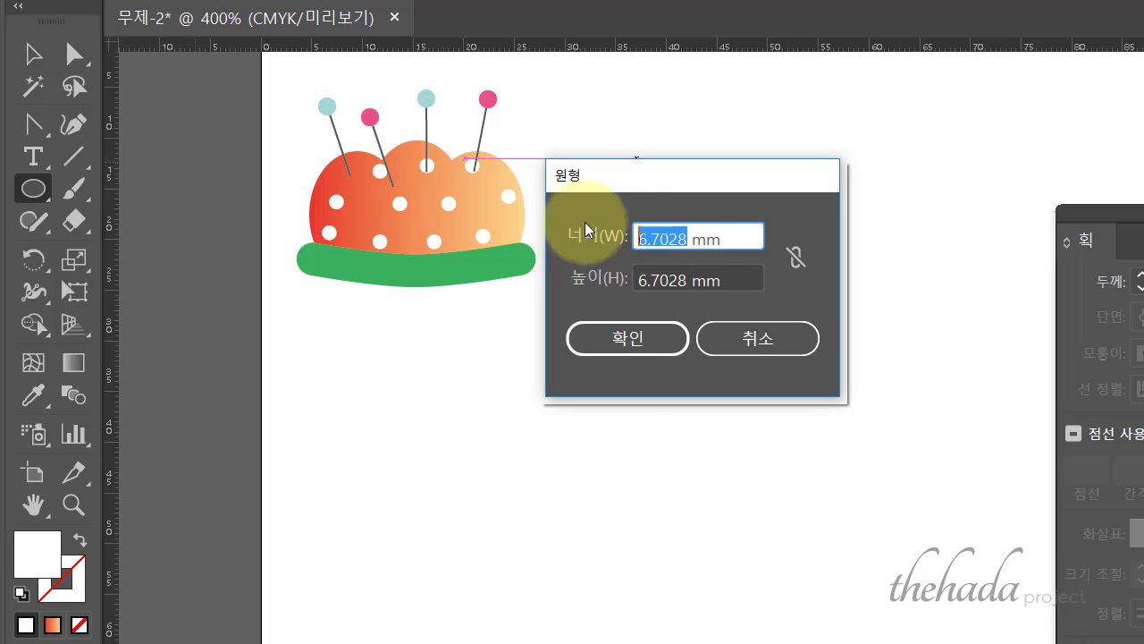
{"action": "type", "text": "12"}
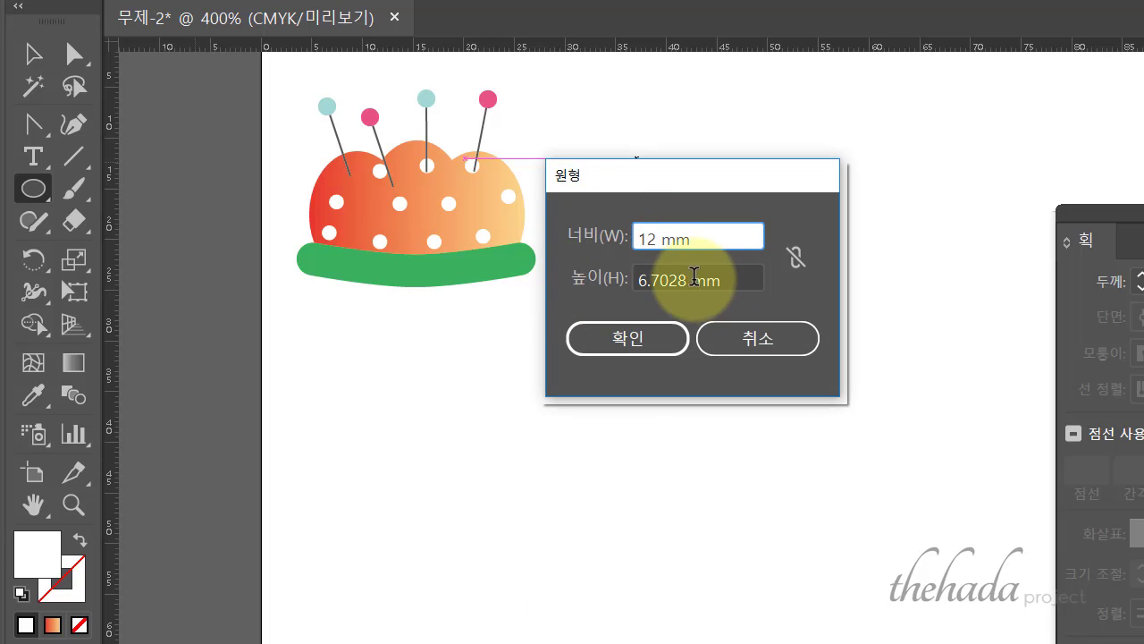
{"action": "double_click", "coordinate": [676, 279]}
{"action": "type", "text": "12"}
{"action": "left_click", "coordinate": [645, 344]}
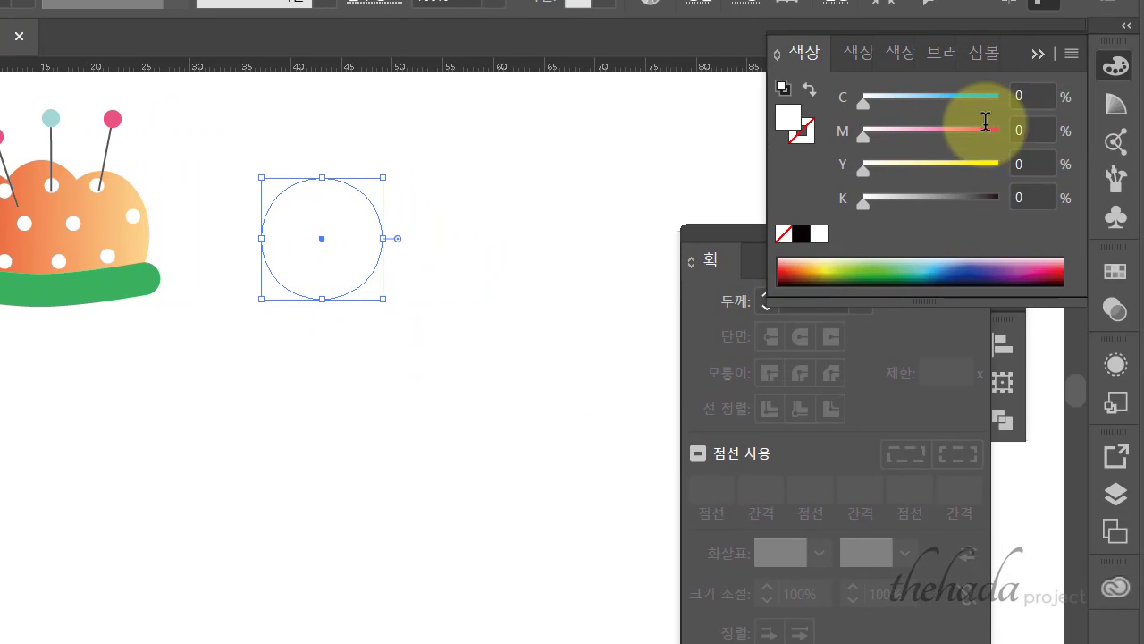
Step: Fill the new circle with the CMYK colour M 50%, Y 30%, leaving C and K at 0
{"action": "left_click", "coordinate": [1035, 131]}
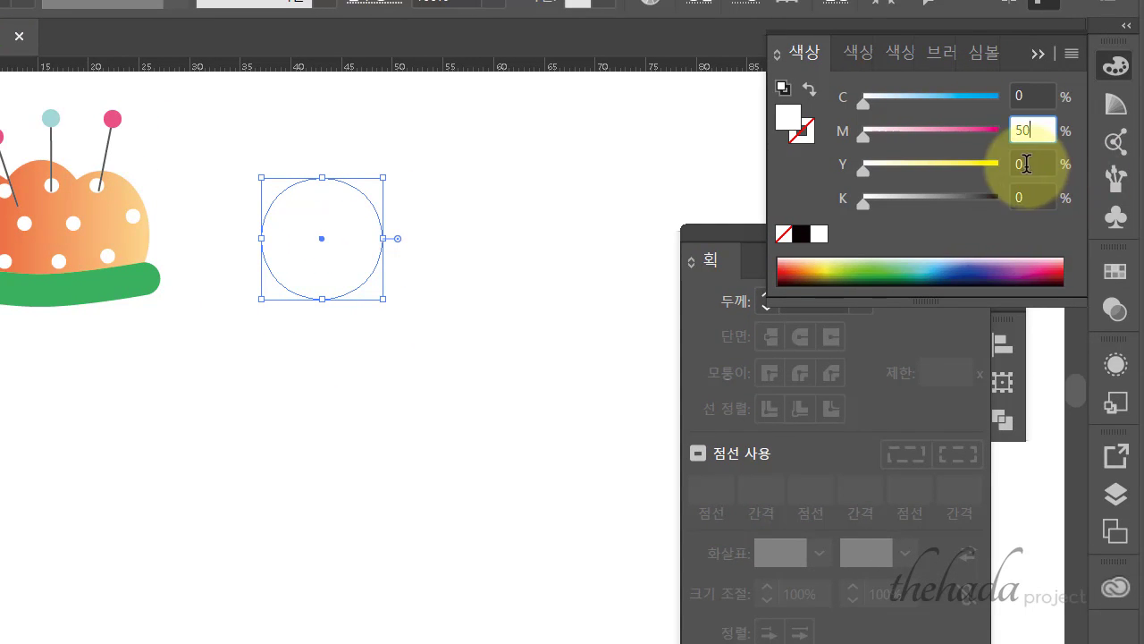
{"action": "key", "text": "Tab"}
{"action": "type", "text": "30"}
{"action": "key", "text": "Return"}
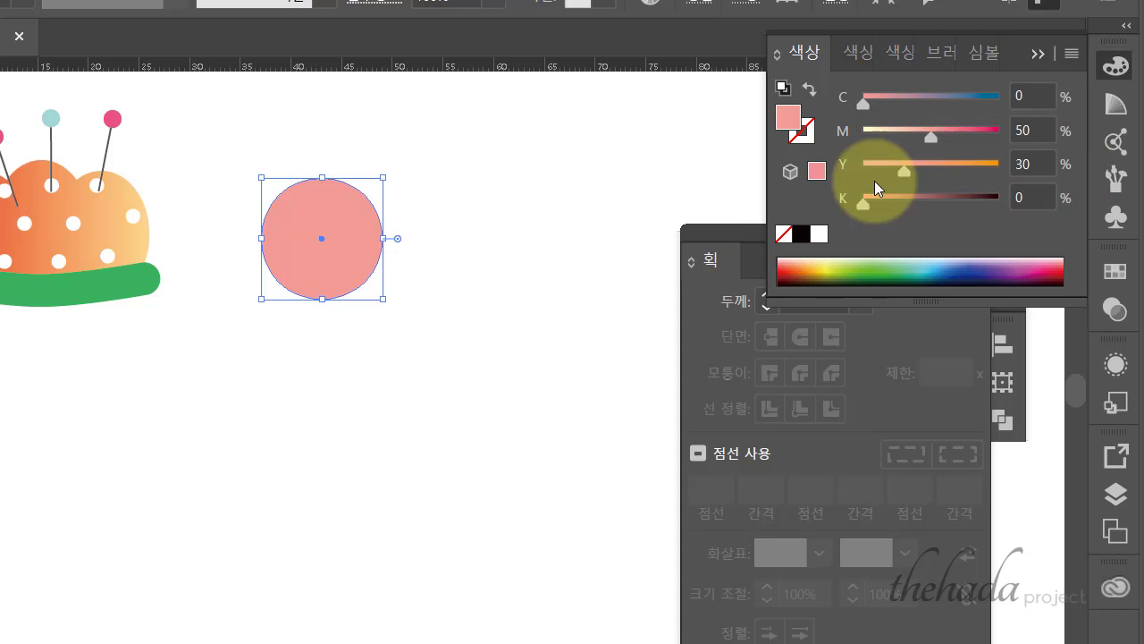
{"action": "left_click", "coordinate": [483, 385]}
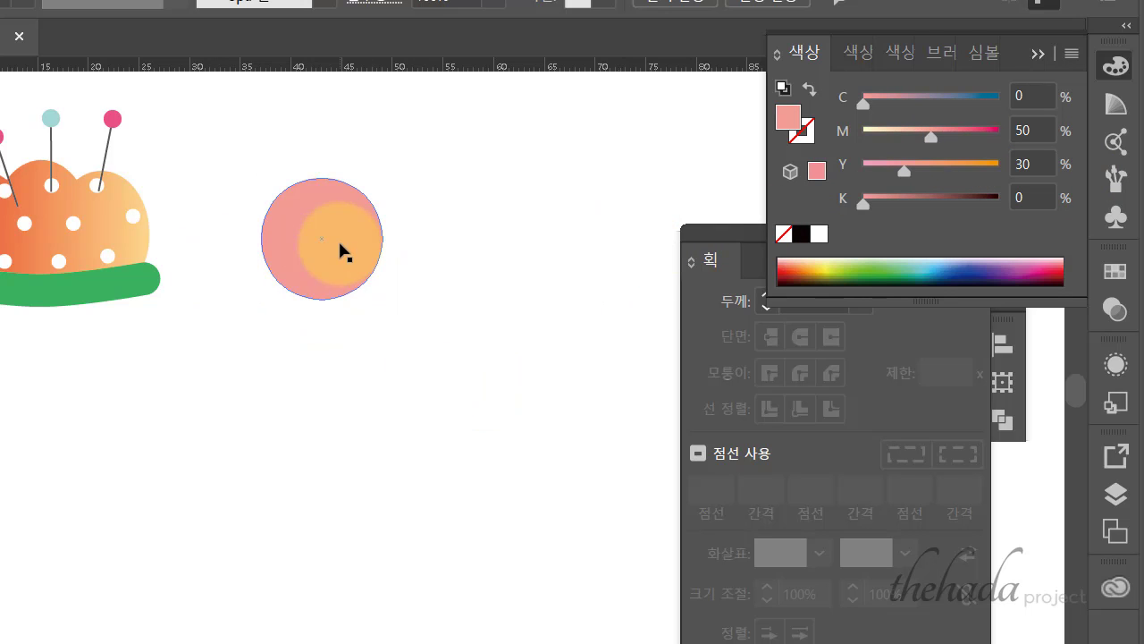
Step: Draw a small white circle and place it inside the pink circle, slightly up and left of its centre, as a buttonhole
{"action": "left_click", "coordinate": [340, 247]}
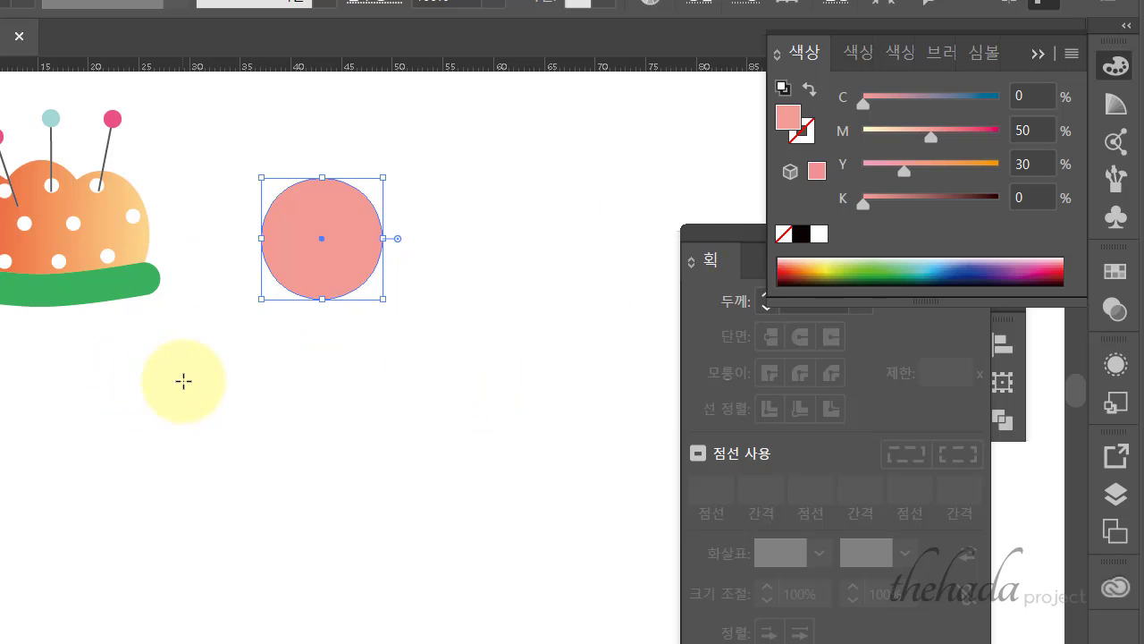
{"action": "left_click_drag", "start_coordinate": [185, 376], "coordinate": [212, 403]}
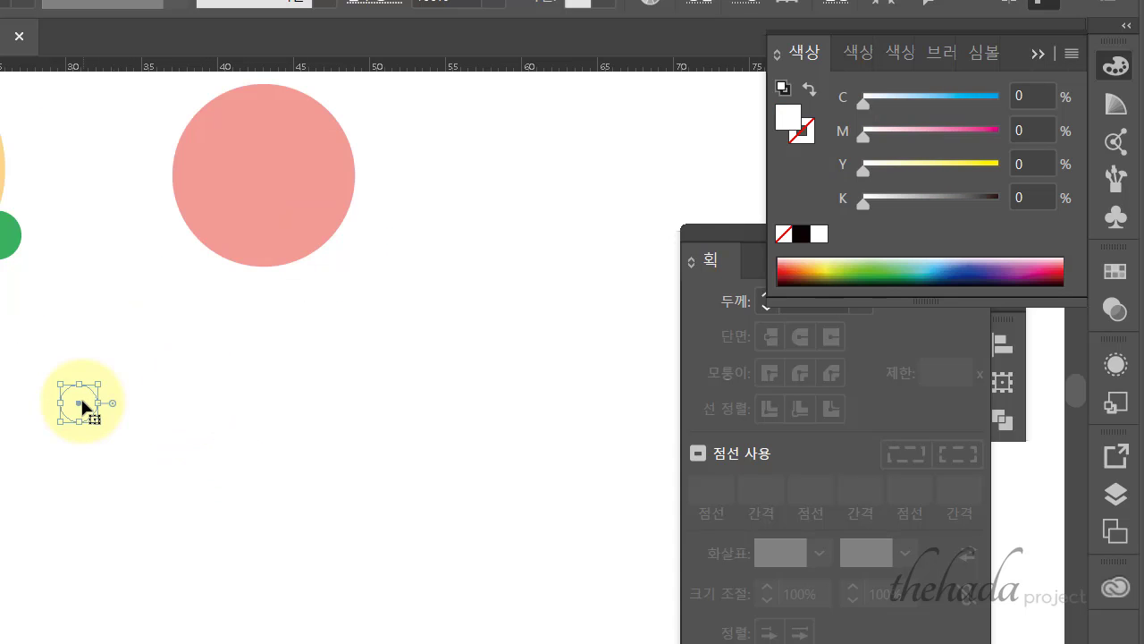
{"action": "left_click_drag", "start_coordinate": [82, 401], "coordinate": [229, 329]}
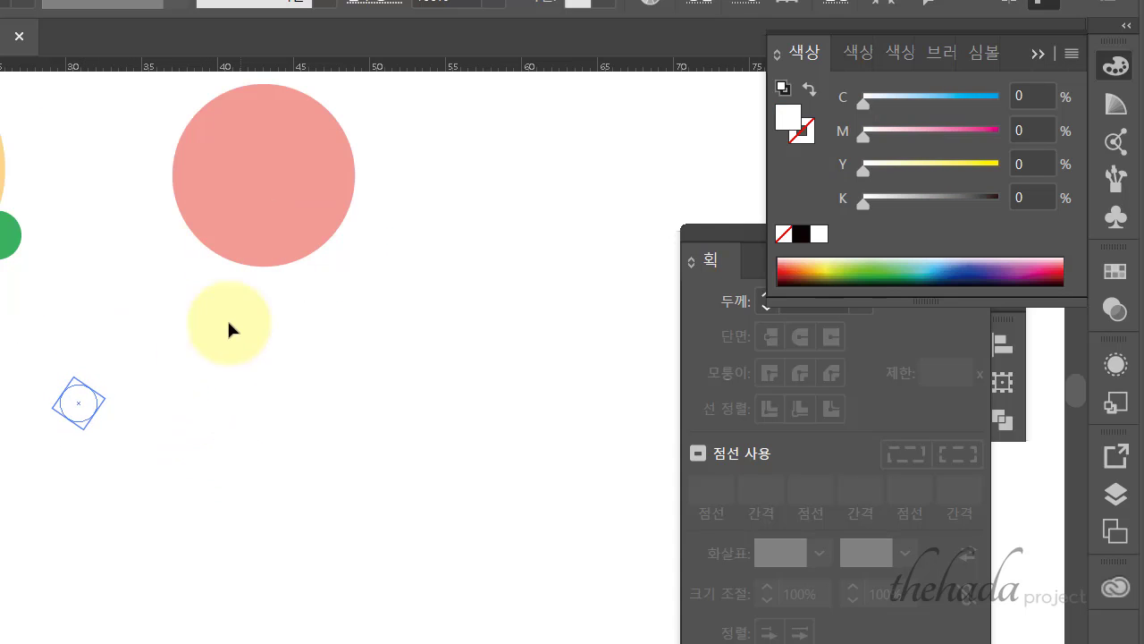
{"action": "left_click", "coordinate": [12, 372]}
{"action": "left_click", "coordinate": [78, 402]}
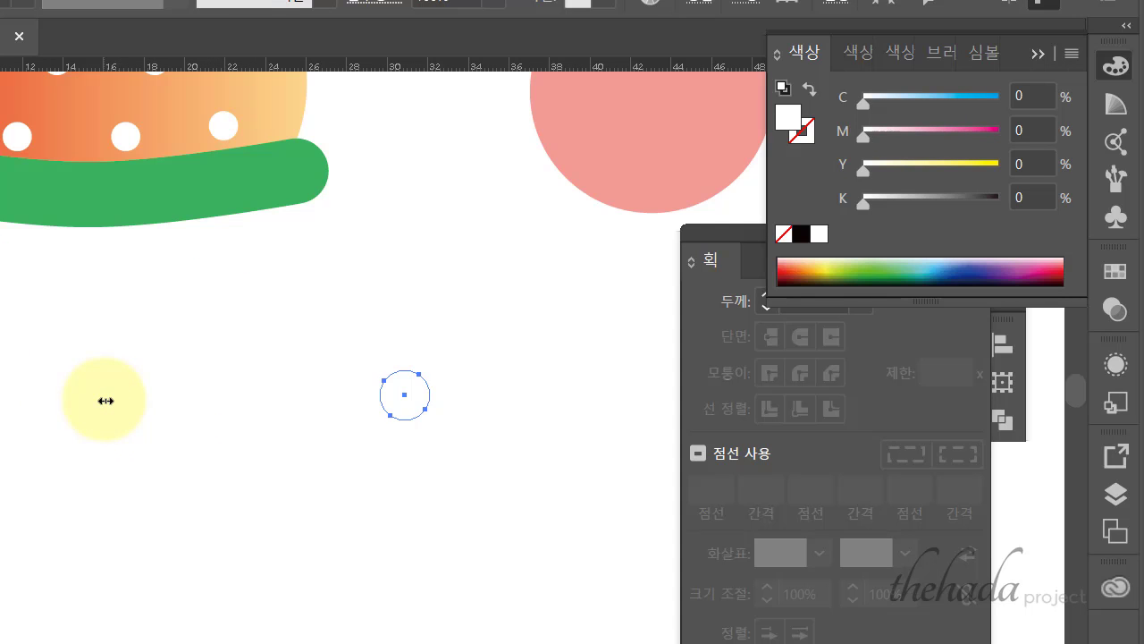
{"action": "key", "text": "v"}
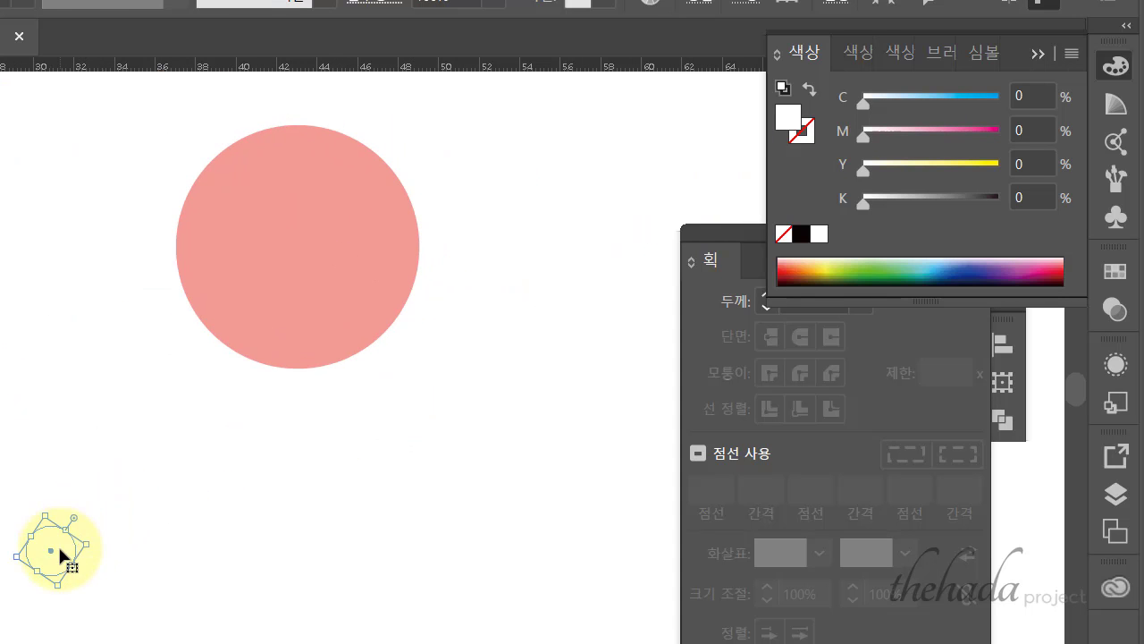
{"action": "left_click_drag", "start_coordinate": [58, 550], "coordinate": [252, 238]}
Step: Duplicate the white hole horizontally and copy the pair downward to form a two-by-two set of buttonholes
{"action": "left_click", "coordinate": [482, 252]}
{"action": "left_click", "coordinate": [274, 227]}
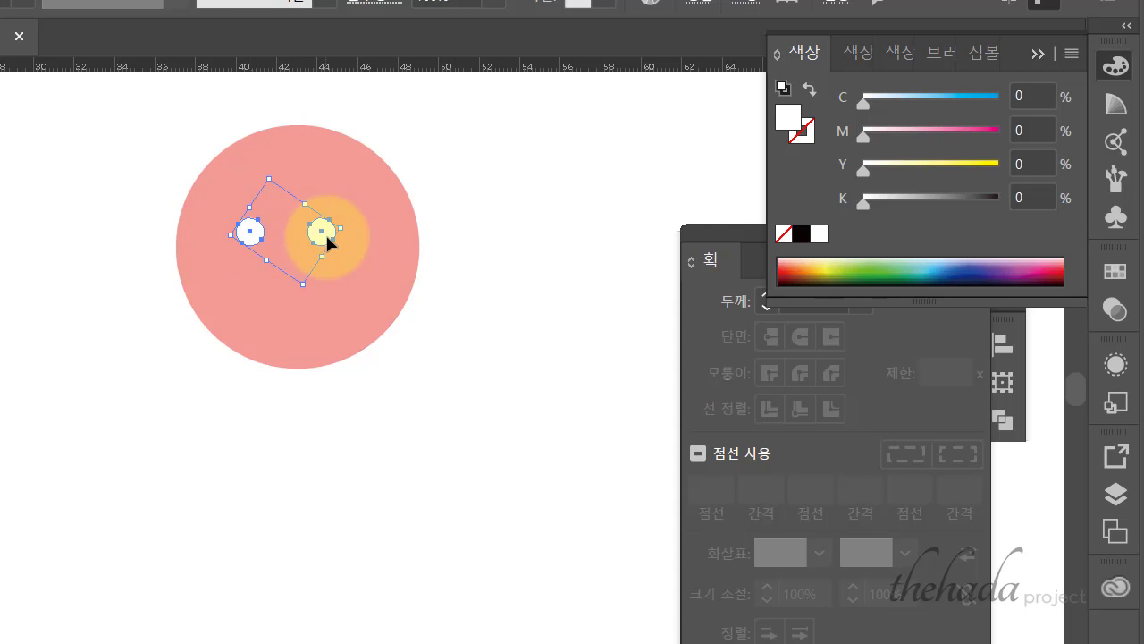
{"action": "left_click_drag", "start_coordinate": [326, 235], "coordinate": [323, 290]}
{"action": "left_click", "coordinate": [438, 378]}
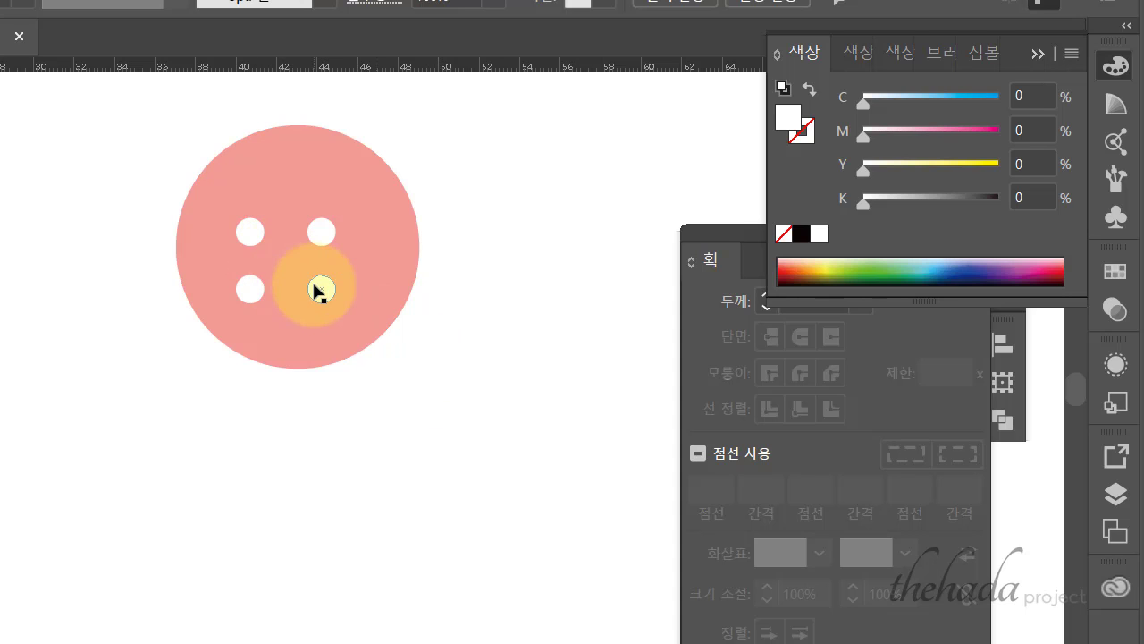
Step: Group the four white buttonhole circles
{"action": "left_click", "coordinate": [317, 286]}
{"action": "left_click", "coordinate": [249, 290], "text": "shift"}
{"action": "left_click", "coordinate": [250, 235], "text": "shift"}
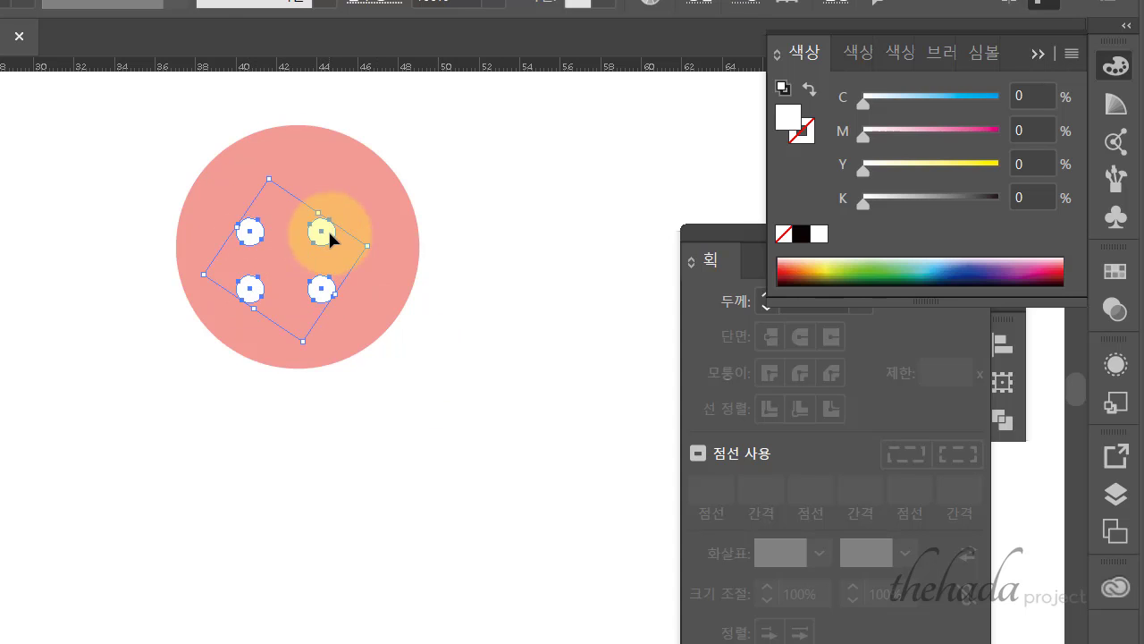
{"action": "right_click", "coordinate": [326, 231]}
{"action": "left_click", "coordinate": [406, 349]}
Step: Align the pink circle and the grouped holes to each other's horizontal and vertical centres
{"action": "left_click_drag", "start_coordinate": [480, 412], "coordinate": [111, 122]}
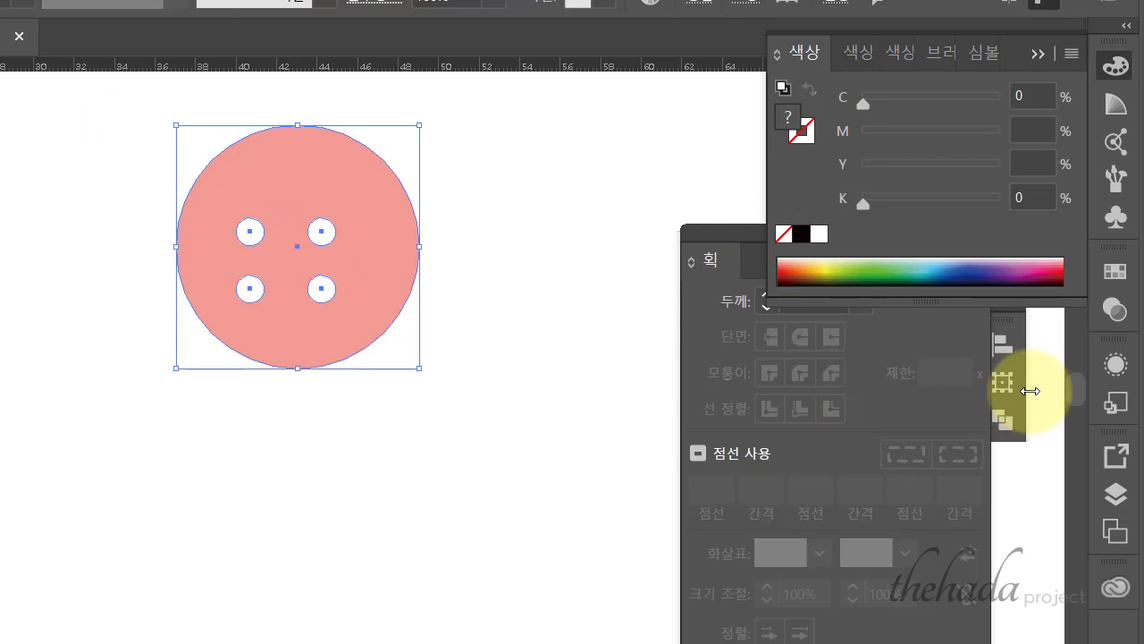
{"action": "left_click", "coordinate": [999, 344]}
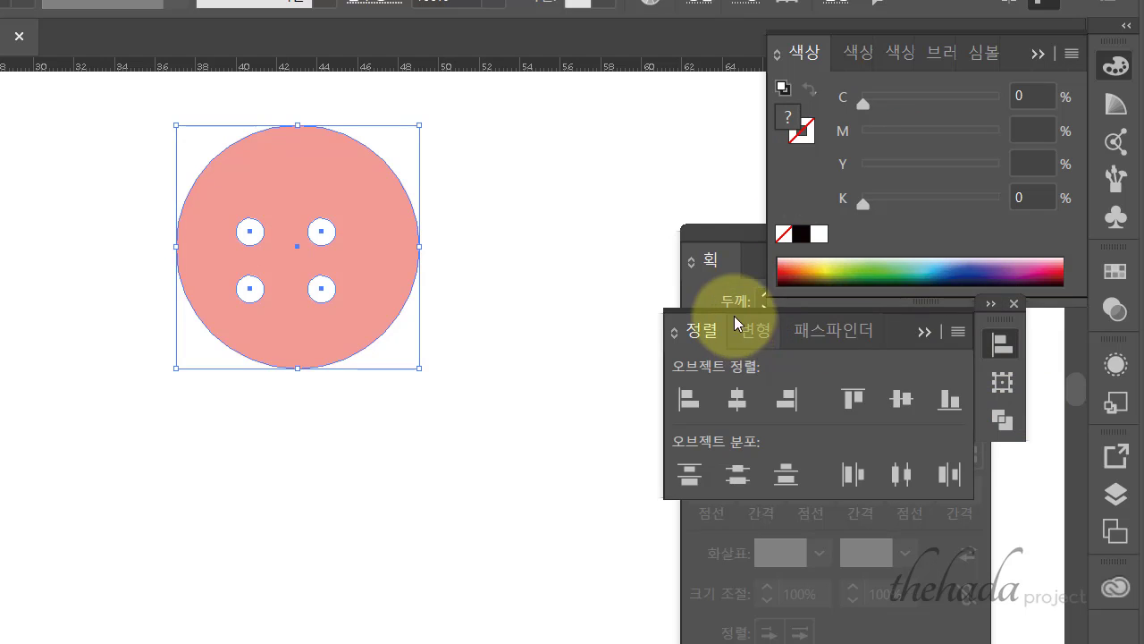
{"action": "left_click_drag", "start_coordinate": [734, 320], "coordinate": [490, 120]}
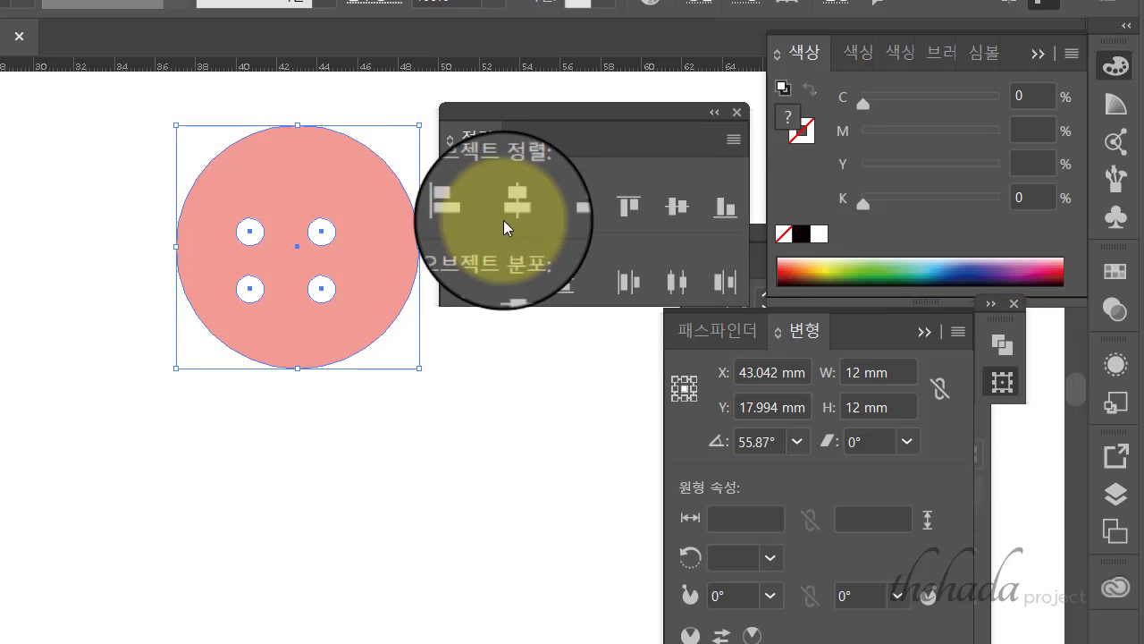
{"action": "left_click", "coordinate": [503, 220]}
{"action": "left_click", "coordinate": [674, 212]}
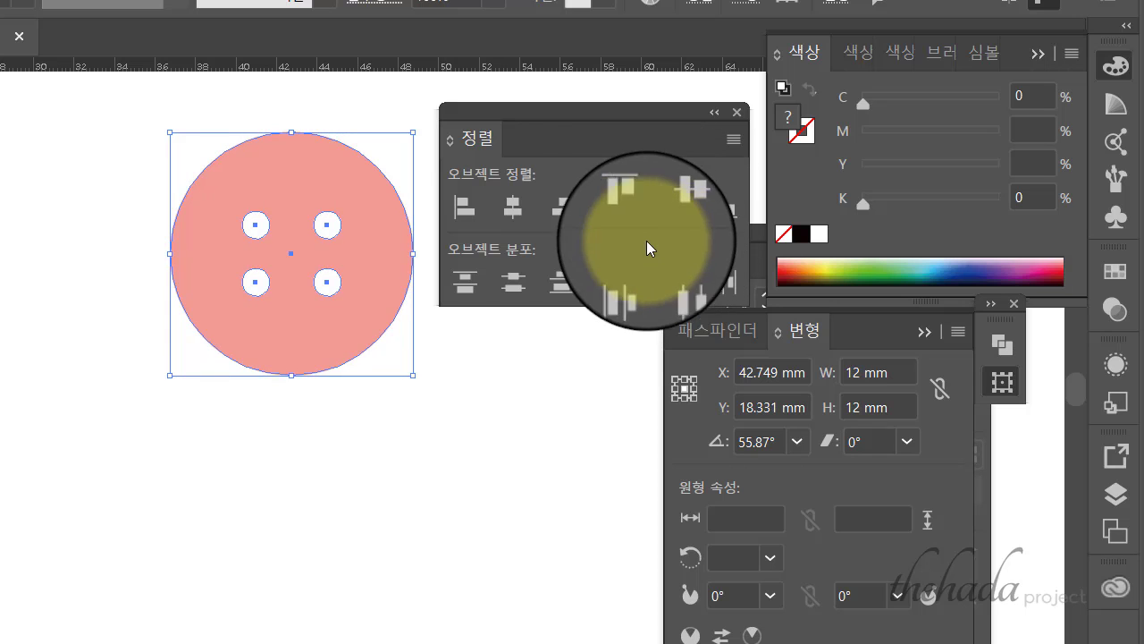
{"action": "left_click_drag", "start_coordinate": [608, 116], "coordinate": [767, 286]}
{"action": "left_click", "coordinate": [558, 474]}
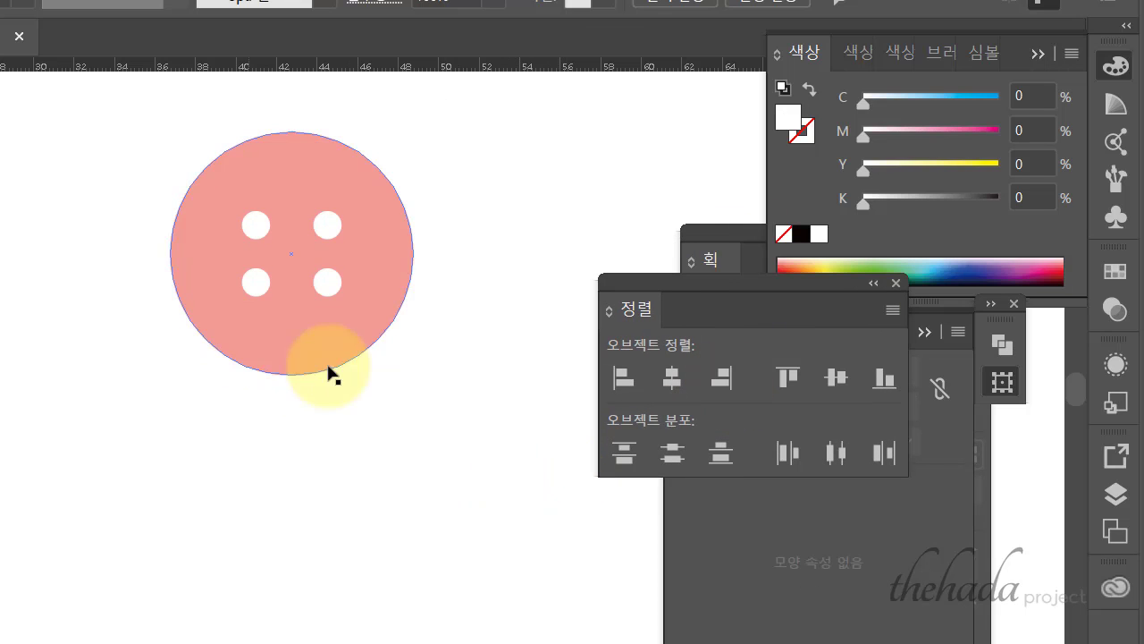
Step: Divide the pink circle and its four holes with Pathfinder, and ungroup the resulting pieces
{"action": "left_click_drag", "start_coordinate": [405, 411], "coordinate": [167, 185]}
{"action": "left_click_drag", "start_coordinate": [128, 149], "coordinate": [129, 148]}
{"action": "left_click_drag", "start_coordinate": [734, 279], "coordinate": [814, 345]}
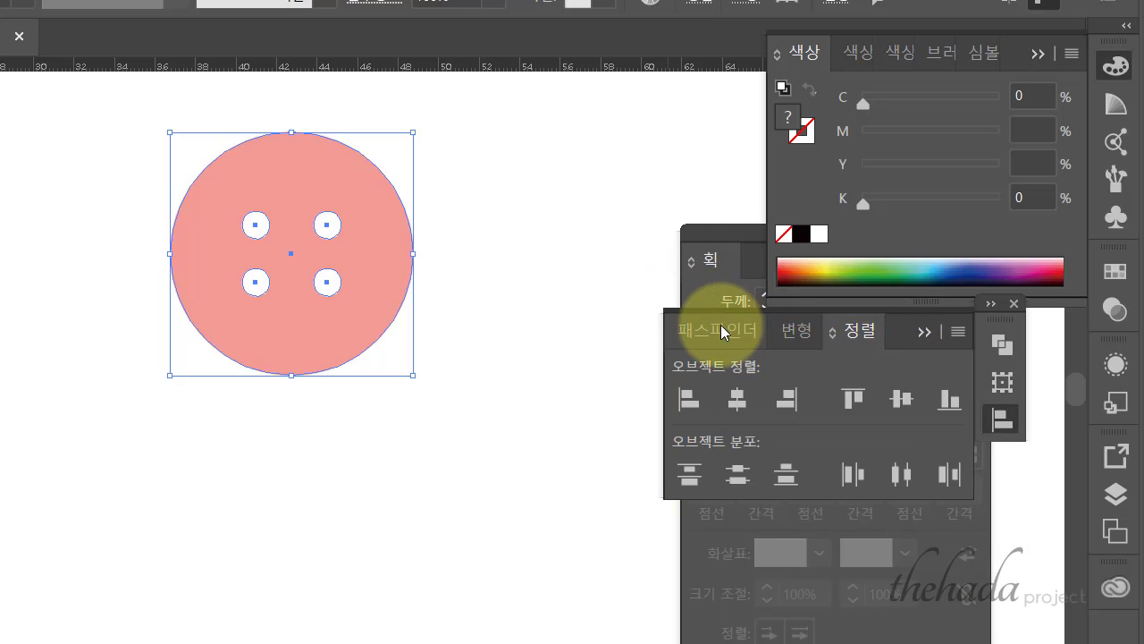
{"action": "left_click", "coordinate": [721, 327]}
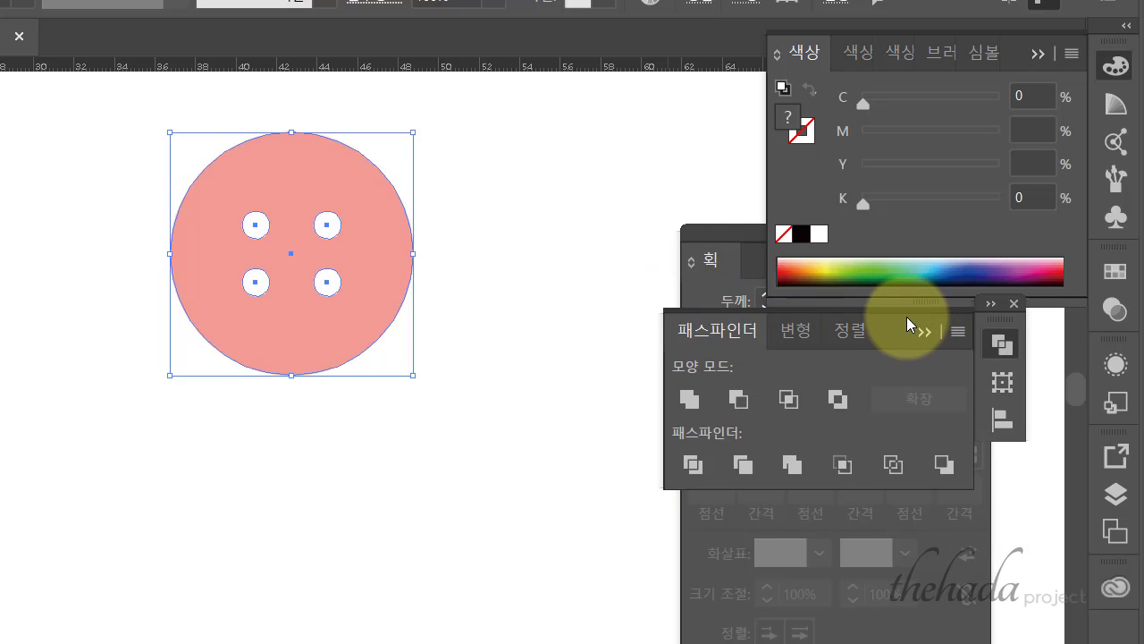
{"action": "left_click_drag", "start_coordinate": [906, 316], "coordinate": [677, 173]}
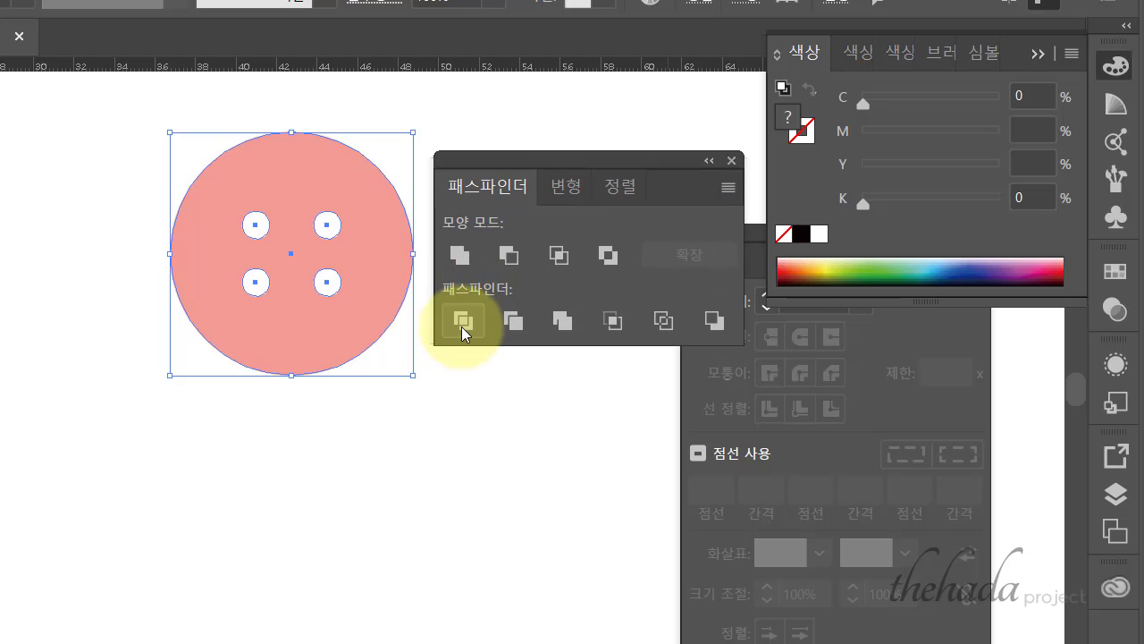
{"action": "left_click", "coordinate": [462, 323]}
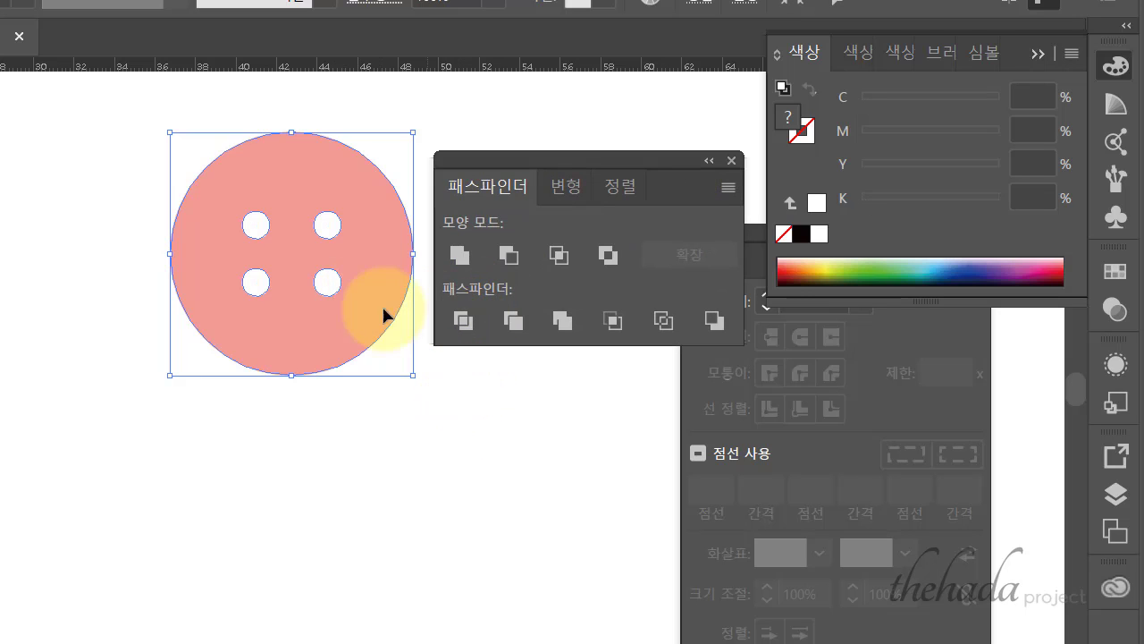
{"action": "right_click", "coordinate": [316, 283]}
{"action": "left_click", "coordinate": [399, 422]}
{"action": "left_click", "coordinate": [371, 531]}
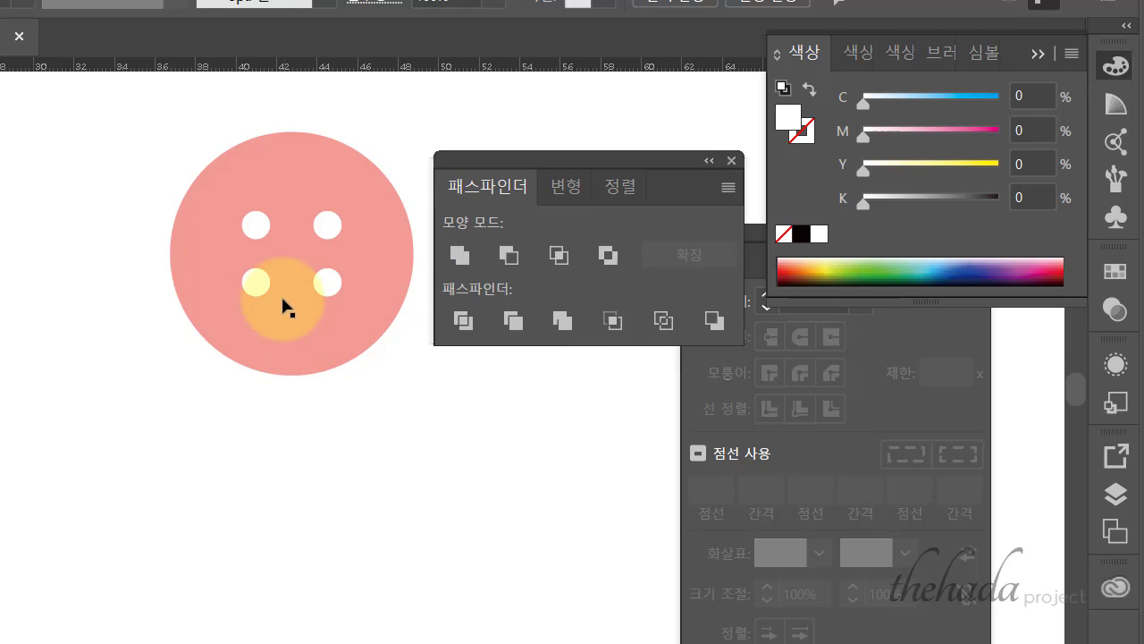
Step: Delete the four white circles so that the pink button has real cut-out holes
{"action": "left_click", "coordinate": [322, 286]}
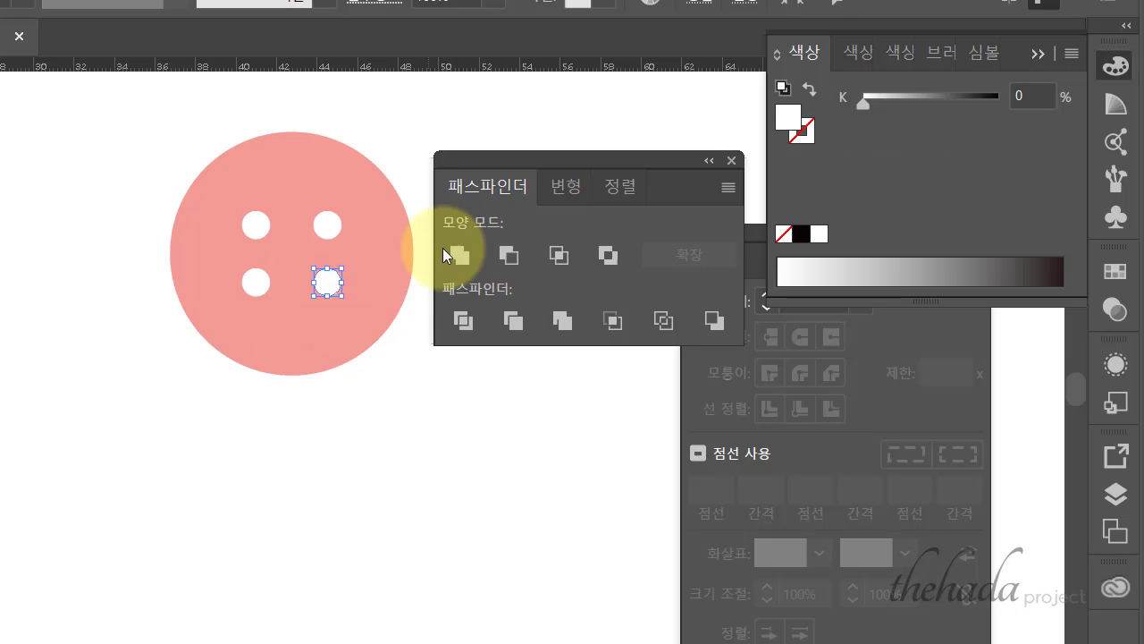
{"action": "left_click", "coordinate": [257, 228], "text": "shift"}
{"action": "left_click", "coordinate": [324, 228], "text": "shift"}
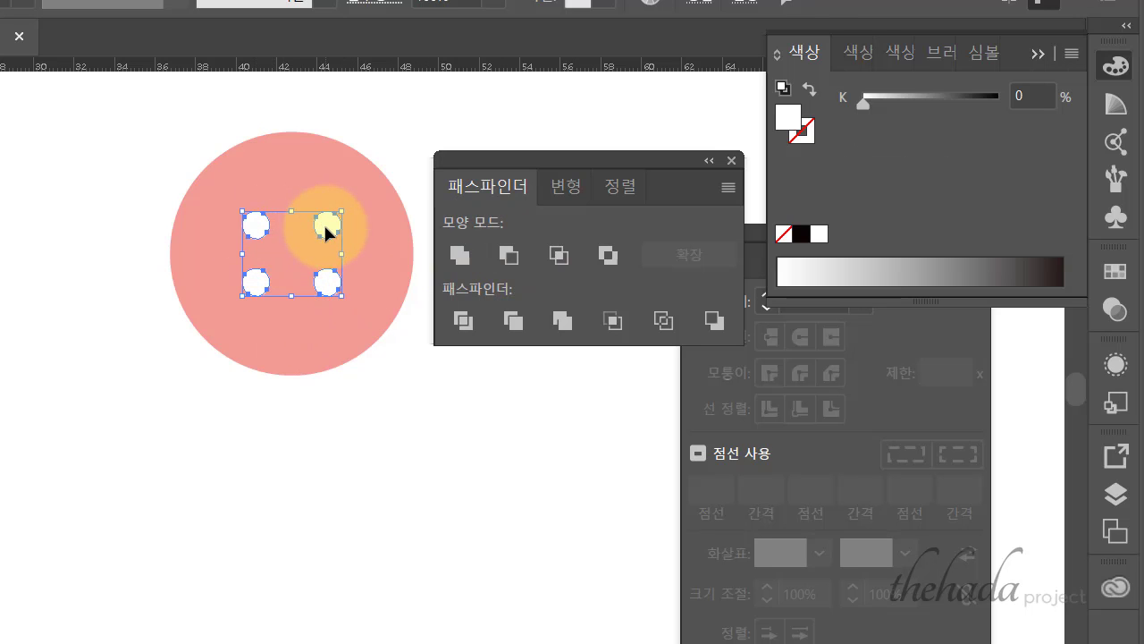
{"action": "key", "text": "Delete"}
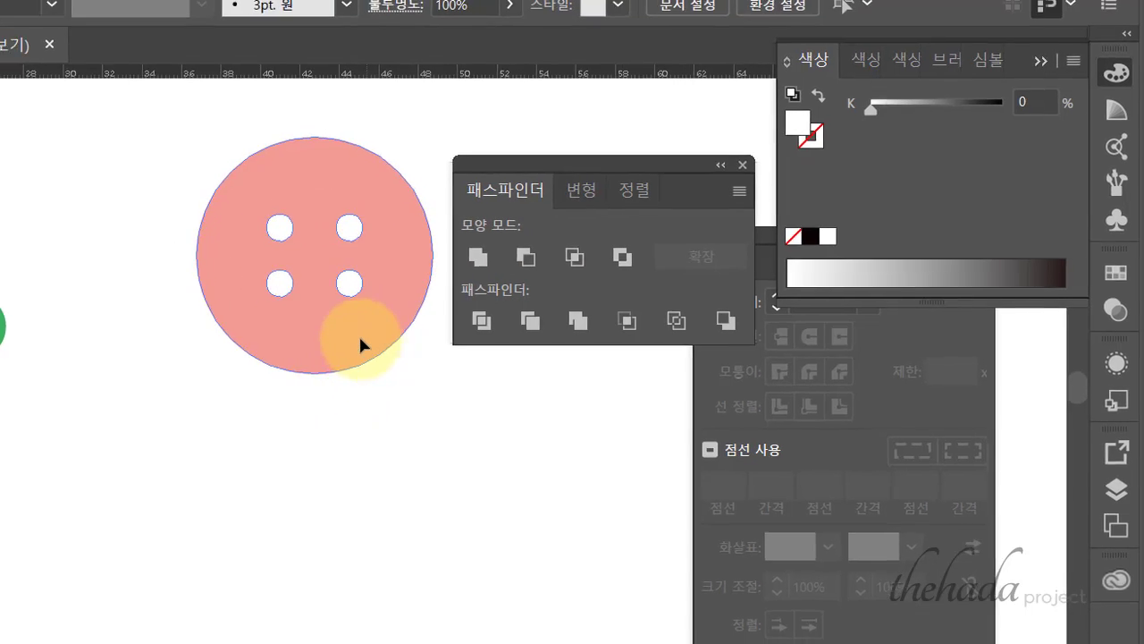
Step: Move the button over the pincushion to check that its holes are transparent, and place it back on the blank area beside it
{"action": "left_click_drag", "start_coordinate": [359, 336], "coordinate": [225, 328]}
{"action": "left_click_drag", "start_coordinate": [257, 284], "coordinate": [527, 362]}
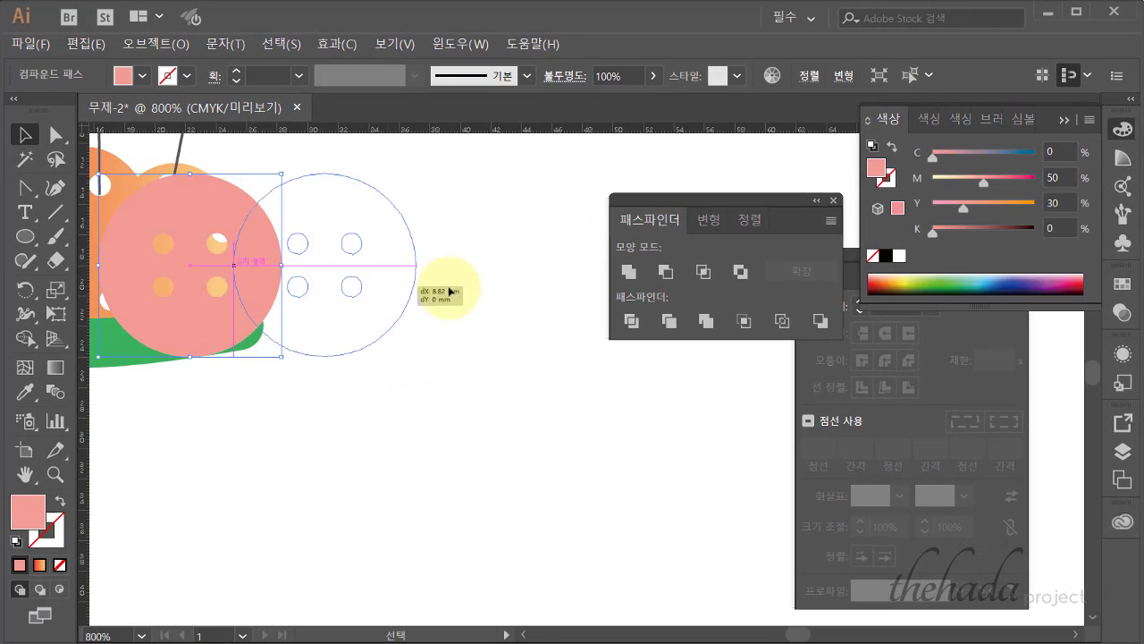
{"action": "left_click", "coordinate": [525, 365]}
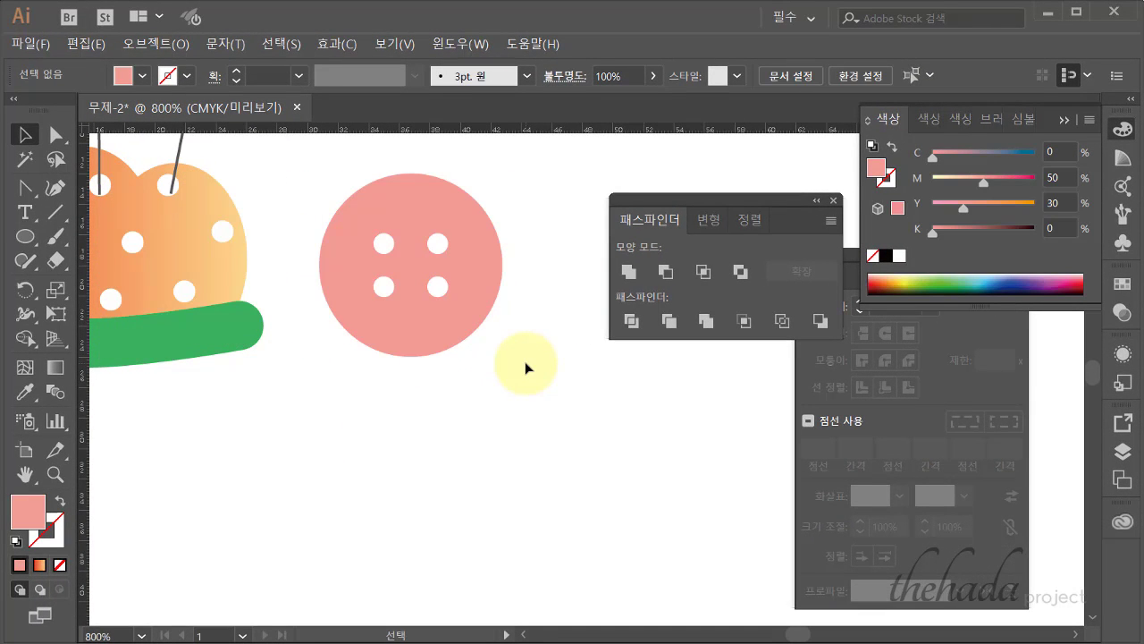
Step: Activate the Ellipse tool and set the fill colour to C 40%, M 0%, Y 20%, K 0%
{"action": "left_click", "coordinate": [20, 238]}
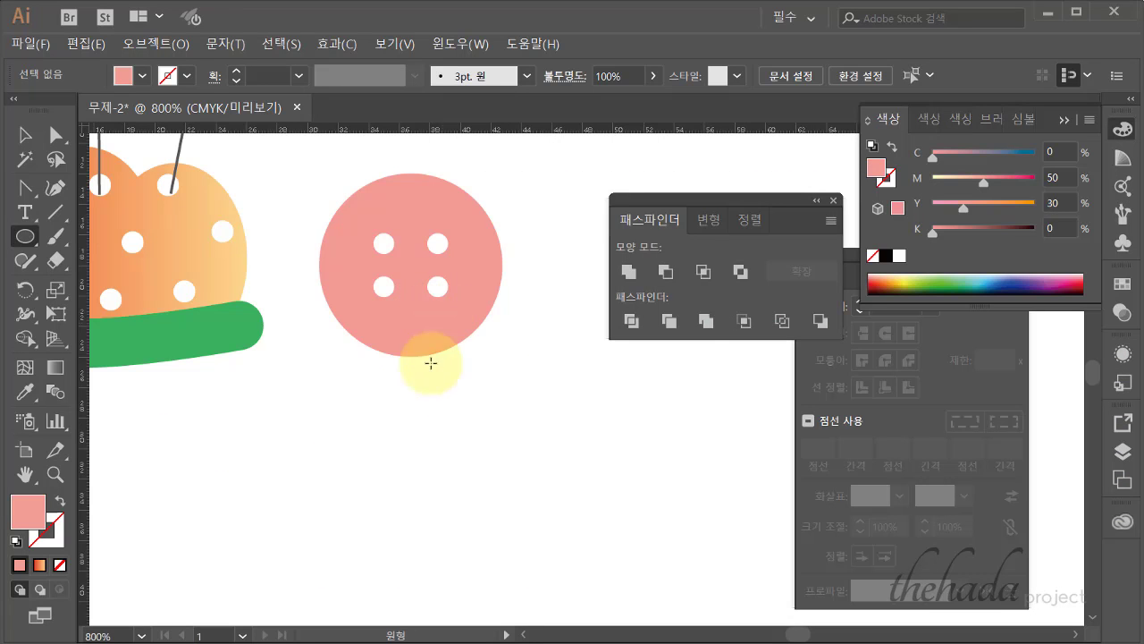
{"action": "left_click", "coordinate": [1054, 152]}
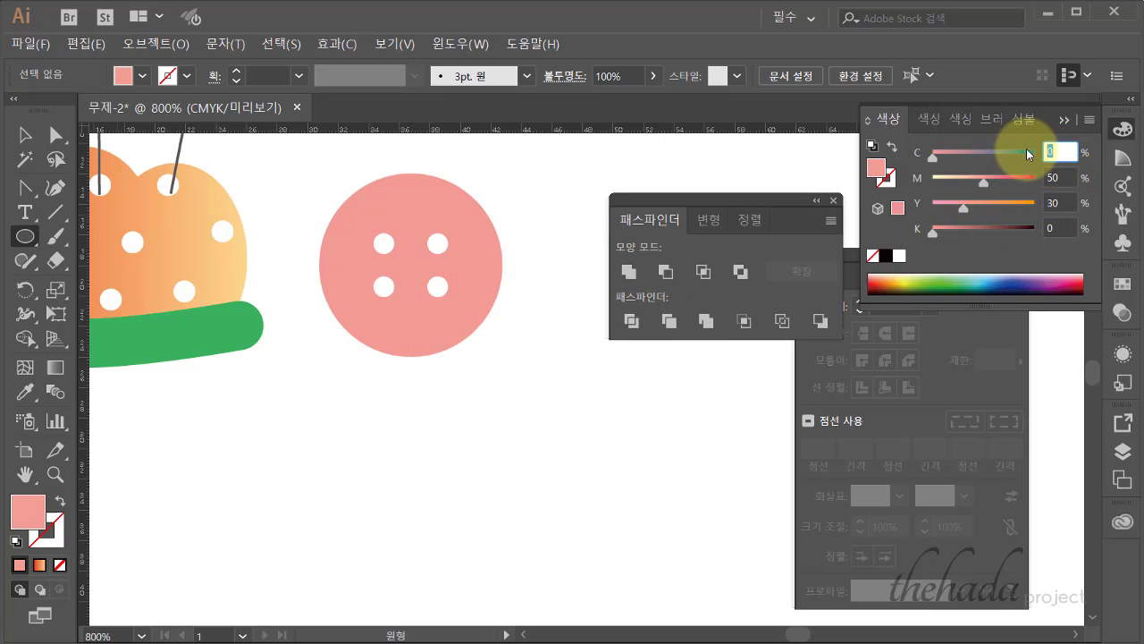
{"action": "type", "text": "40"}
{"action": "key", "text": "Tab"}
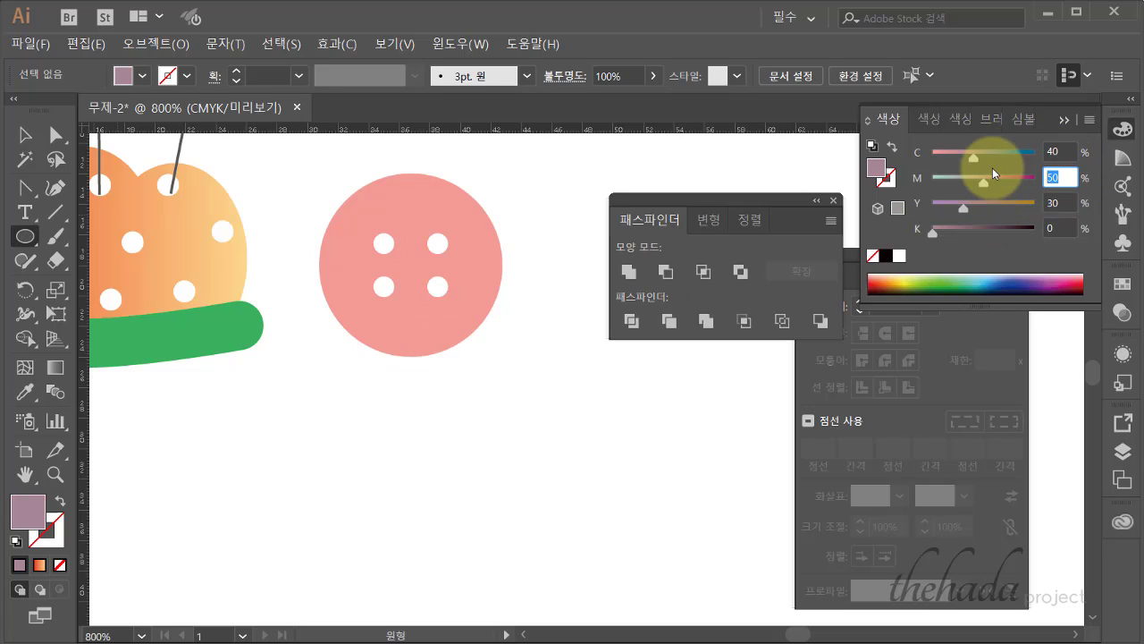
{"action": "key", "text": "Tab"}
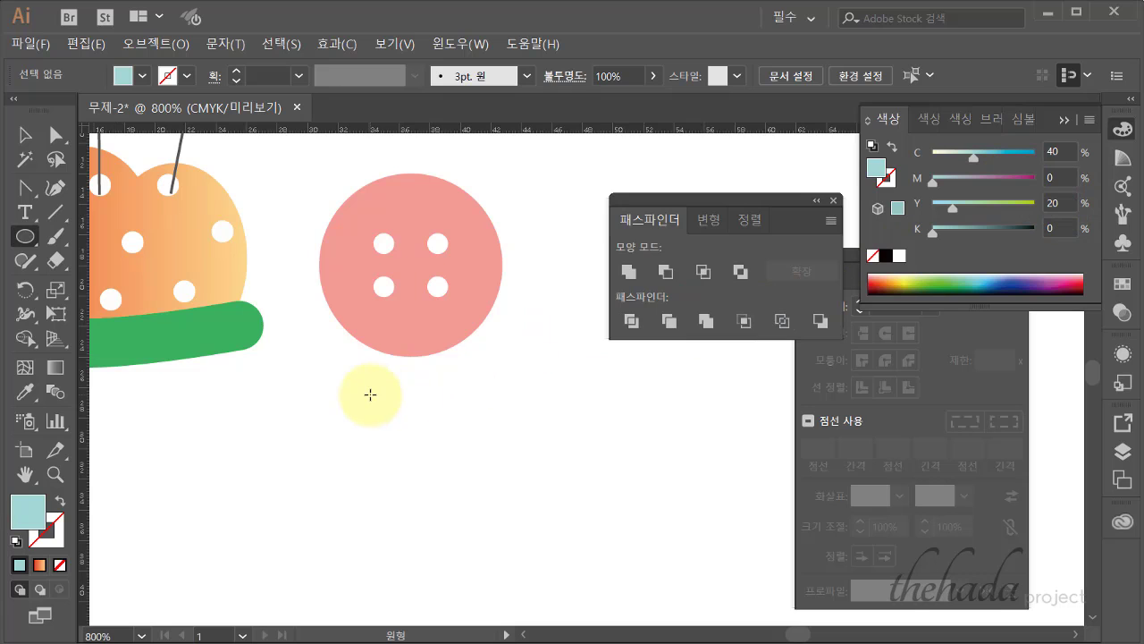
Step: Draw a mint circle below the pink button, smaller than it, and place a slightly overlapping copy directly beneath
{"action": "left_click_drag", "start_coordinate": [372, 394], "coordinate": [480, 513]}
{"action": "scroll", "coordinate": [480, 513], "scroll_direction": "down", "scroll_amount": 2}
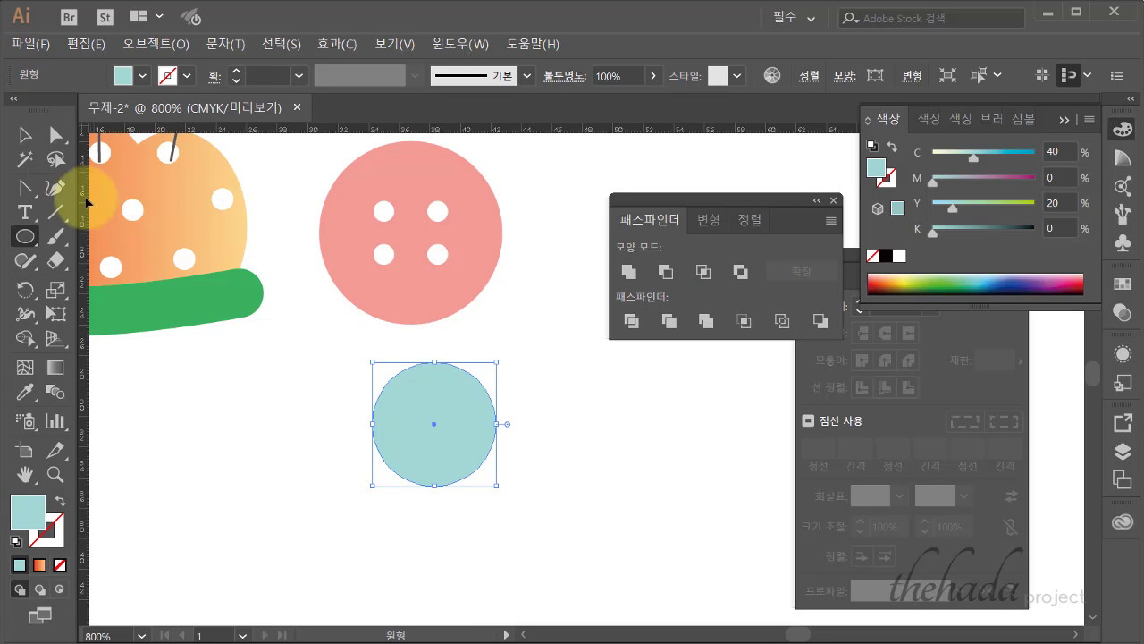
{"action": "left_click", "coordinate": [25, 134]}
{"action": "scroll", "coordinate": [434, 409], "scroll_direction": "down", "scroll_amount": 2}
{"action": "left_click_drag", "start_coordinate": [433, 409], "coordinate": [439, 522]}
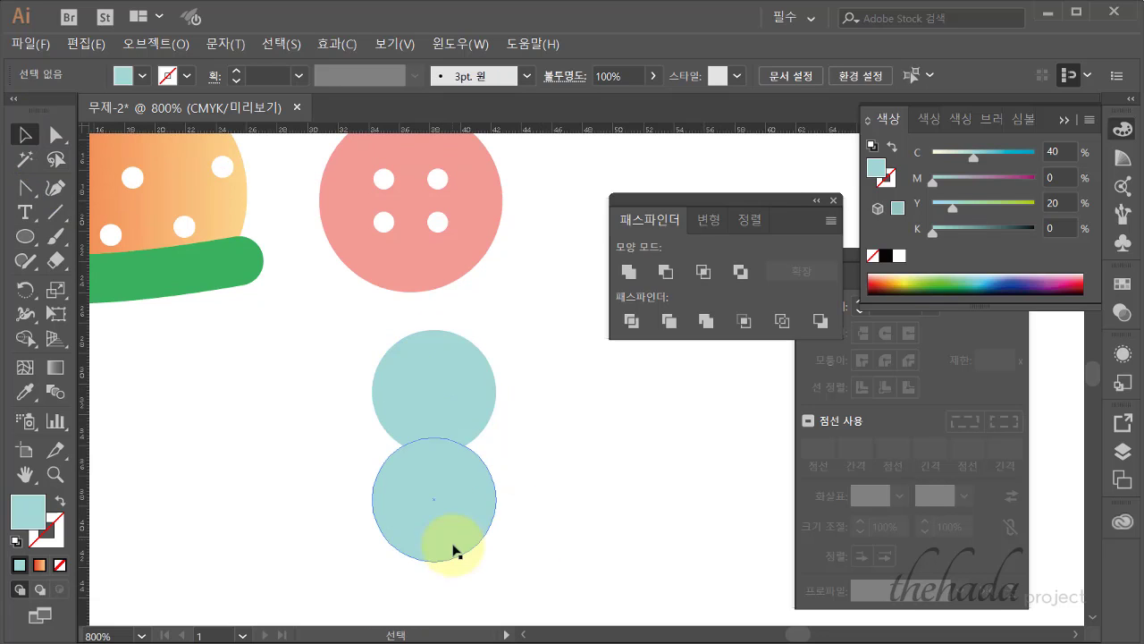
Step: Group the two mint circles and make a copy of the group rotated by 90° to form a four-petal shape
{"action": "left_click_drag", "start_coordinate": [348, 334], "coordinate": [455, 510]}
{"action": "right_click", "coordinate": [454, 510]}
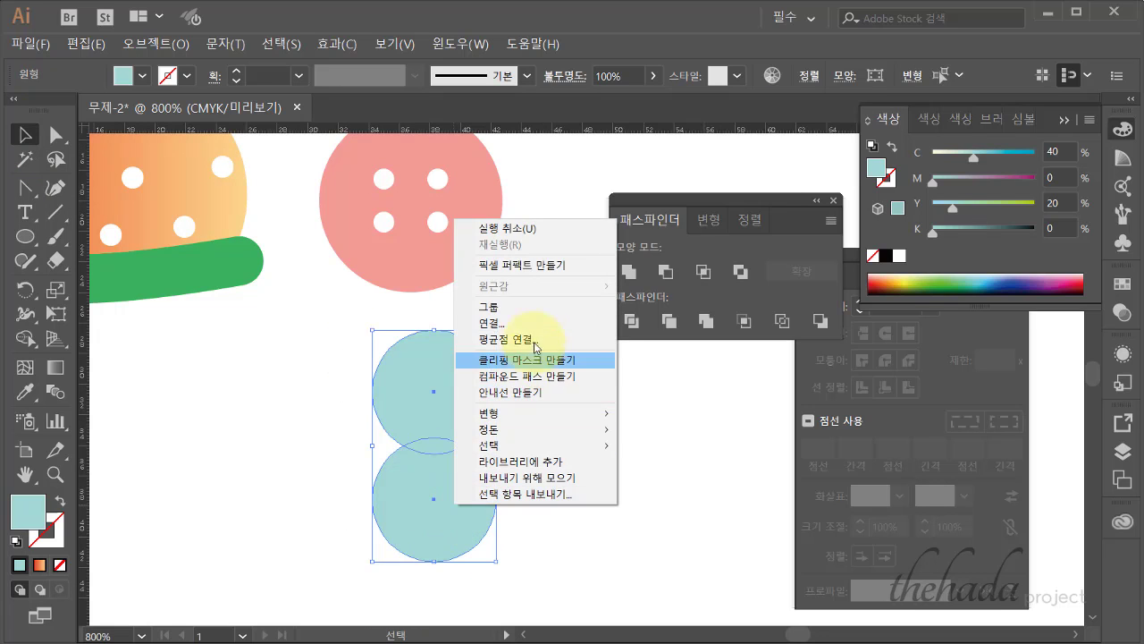
{"action": "left_click", "coordinate": [531, 309]}
{"action": "double_click", "coordinate": [21, 298]}
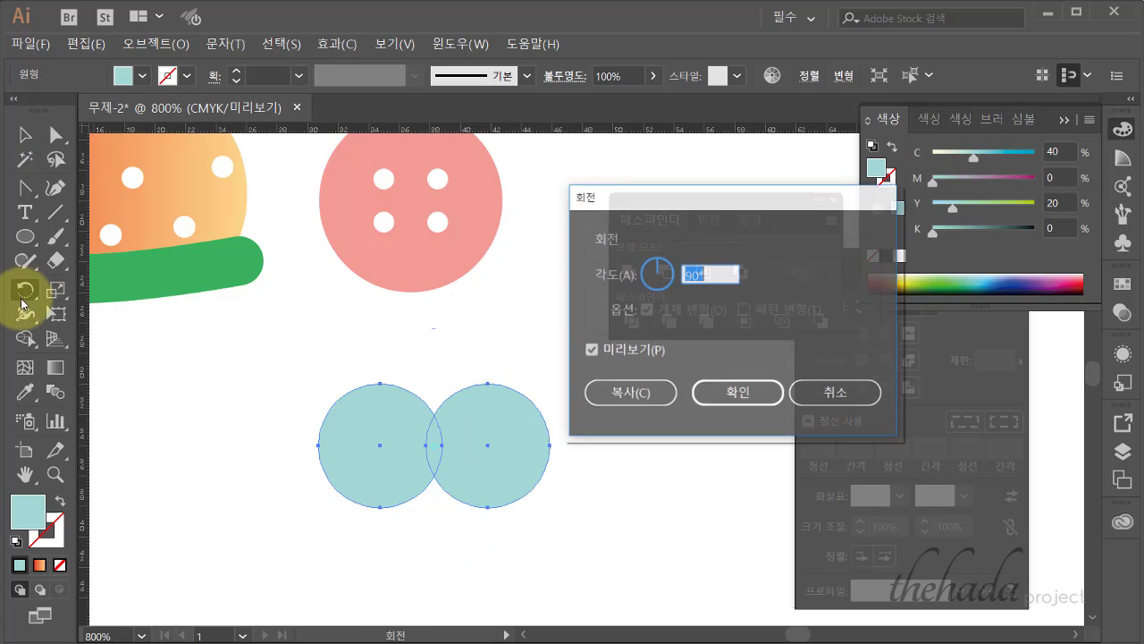
{"action": "left_click", "coordinate": [628, 393]}
{"action": "key", "text": "ctrl+shift+F9"}
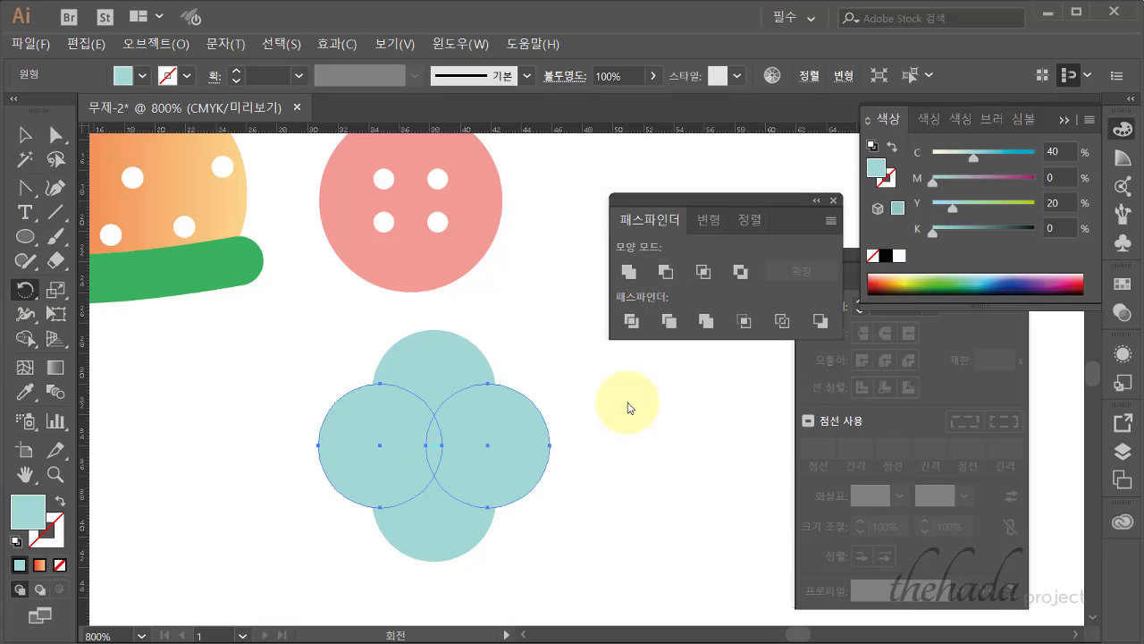
Step: Unite all the overlapping mint circles into a single four-petal flower shape with Pathfinder
{"action": "left_click", "coordinate": [25, 134]}
{"action": "left_click", "coordinate": [693, 562]}
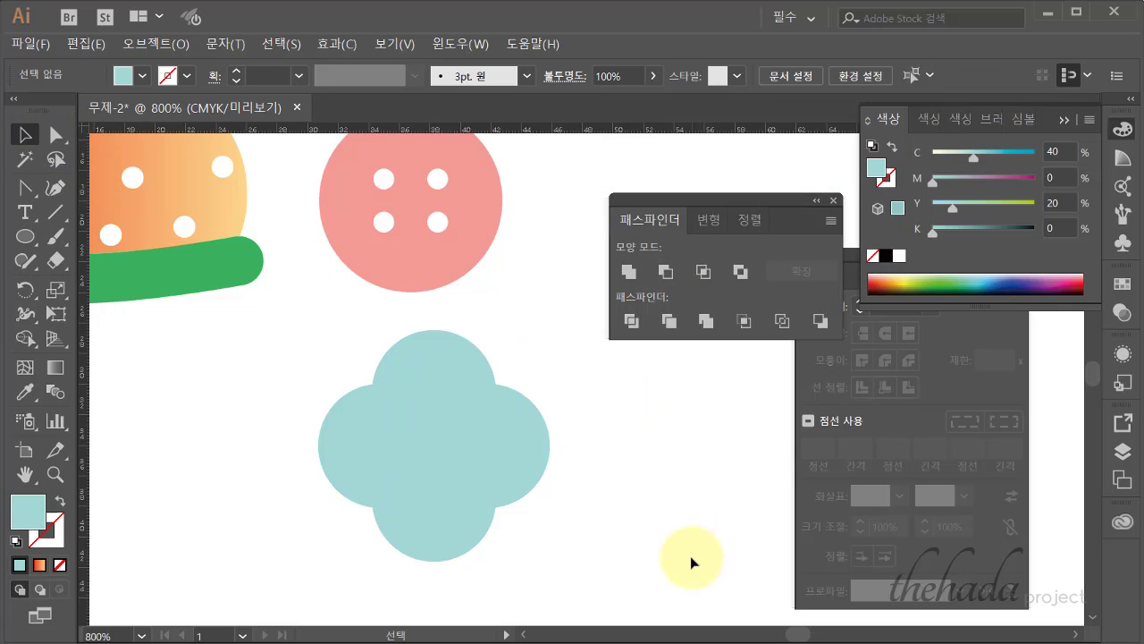
{"action": "left_click_drag", "start_coordinate": [557, 549], "coordinate": [334, 335]}
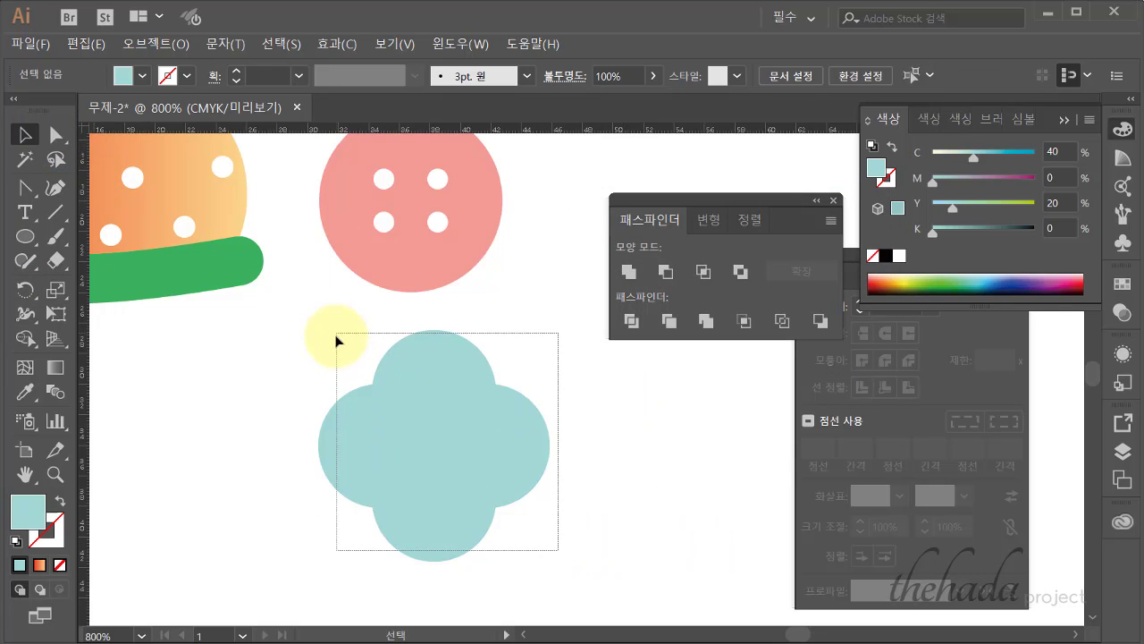
{"action": "left_click", "coordinate": [633, 277]}
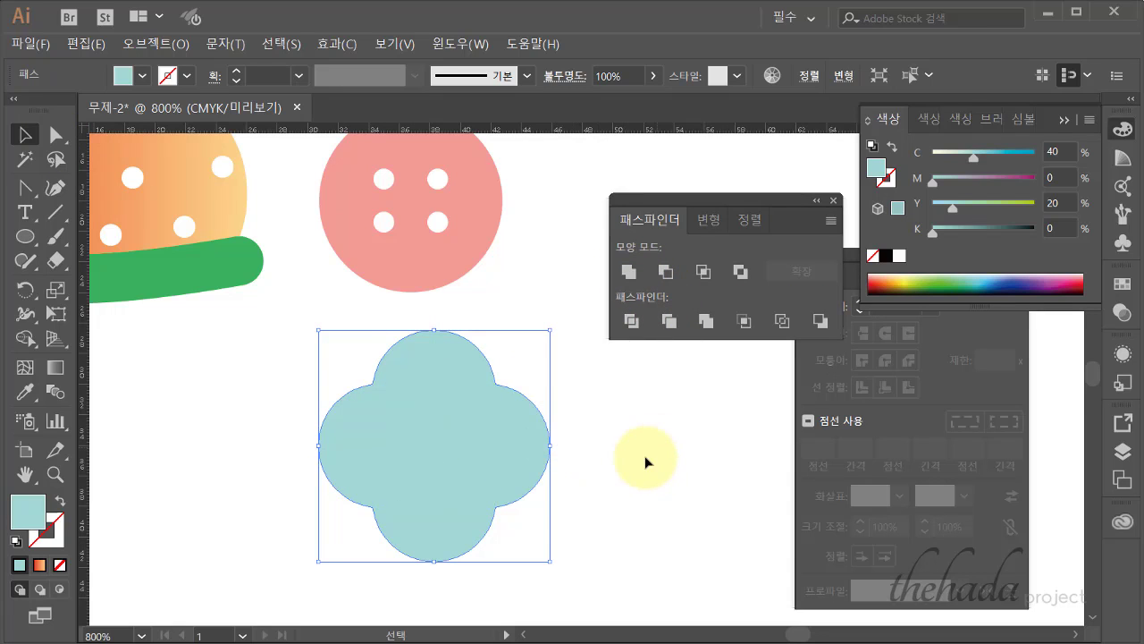
{"action": "left_click", "coordinate": [646, 459]}
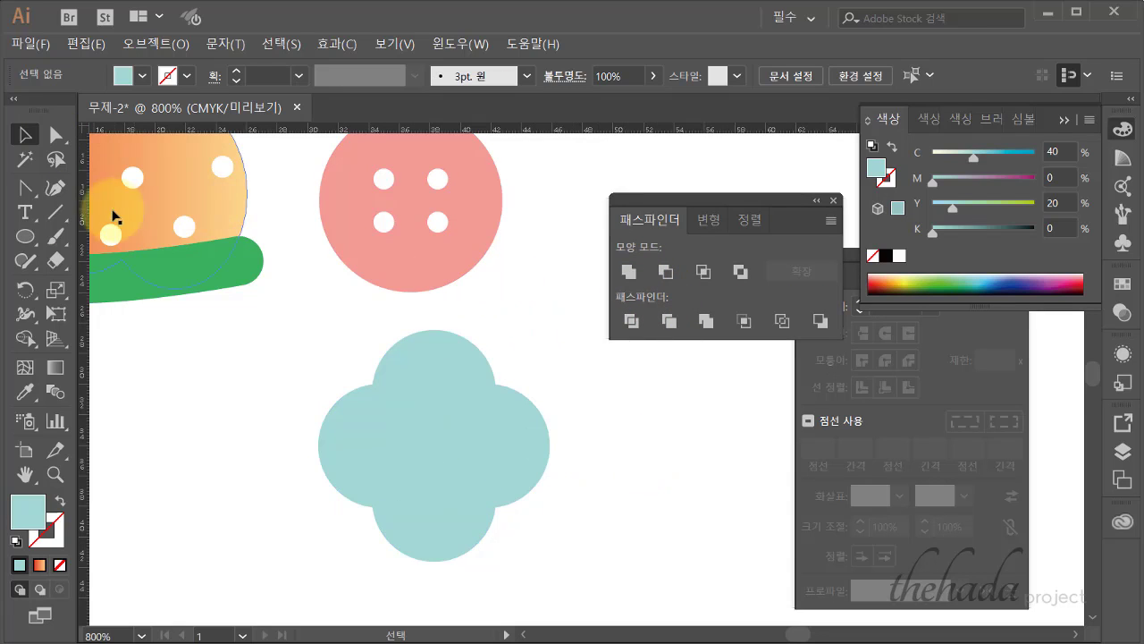
Step: Draw a small white circle without a stroke, slightly up and left of the mint flower's centre, as the first buttonhole
{"action": "left_click", "coordinate": [25, 237]}
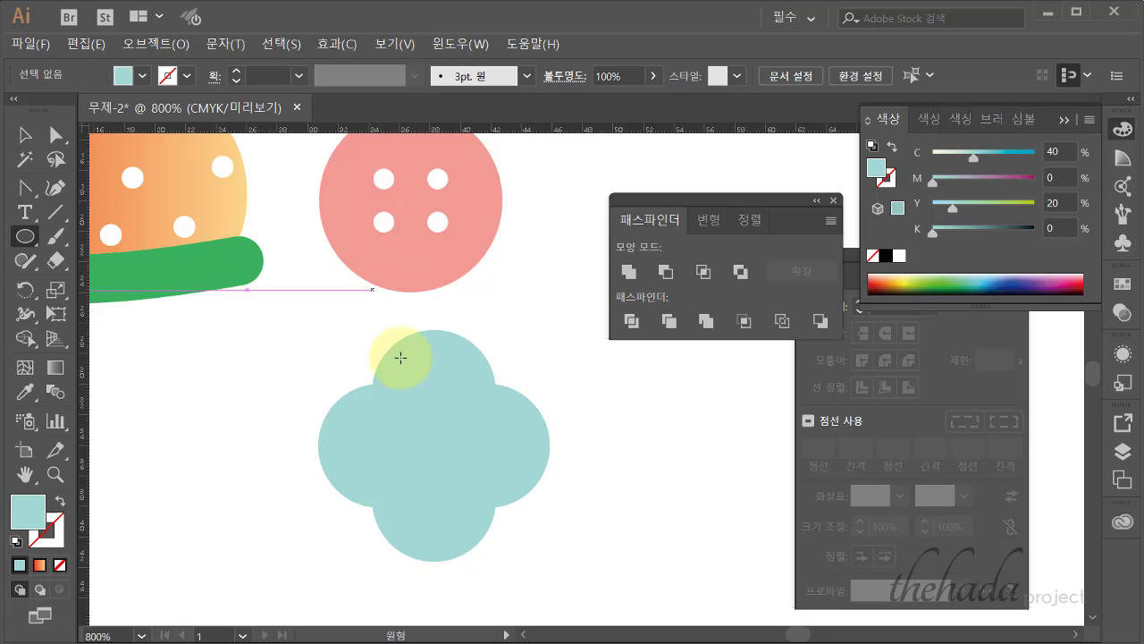
{"action": "left_click", "coordinate": [142, 75]}
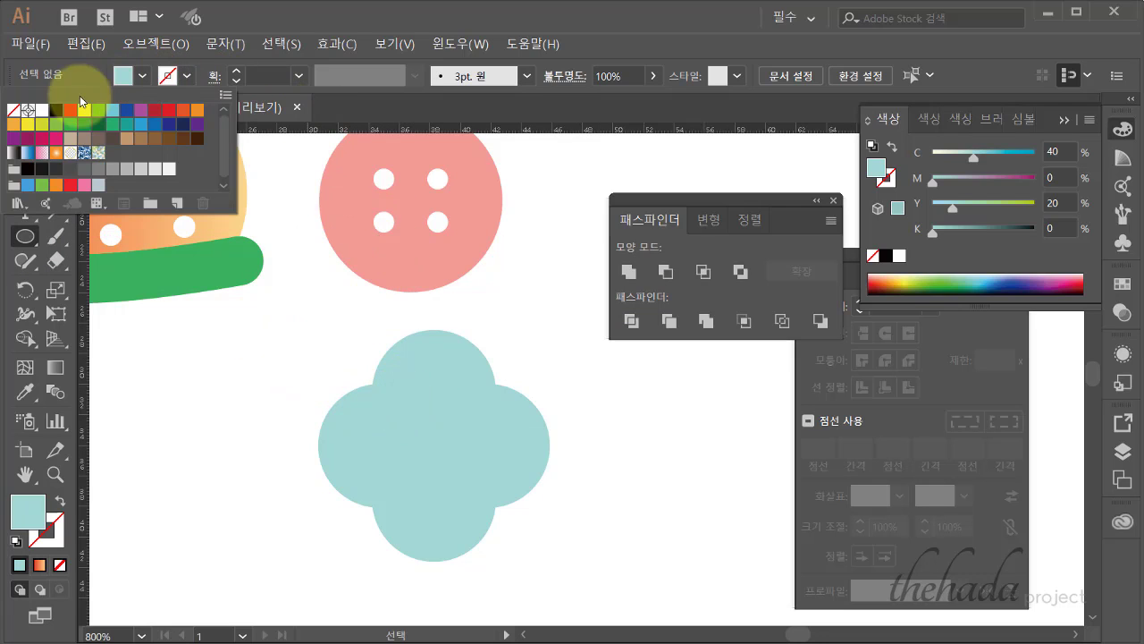
{"action": "left_click", "coordinate": [42, 109]}
{"action": "left_click", "coordinate": [474, 17]}
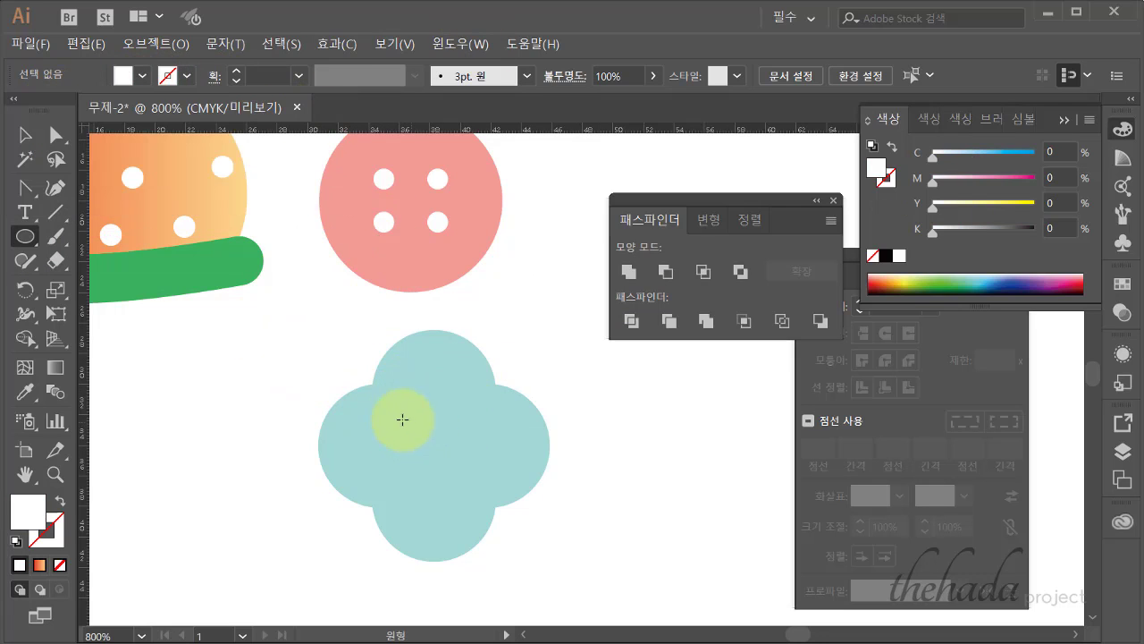
{"action": "left_click_drag", "start_coordinate": [413, 438], "coordinate": [417, 441]}
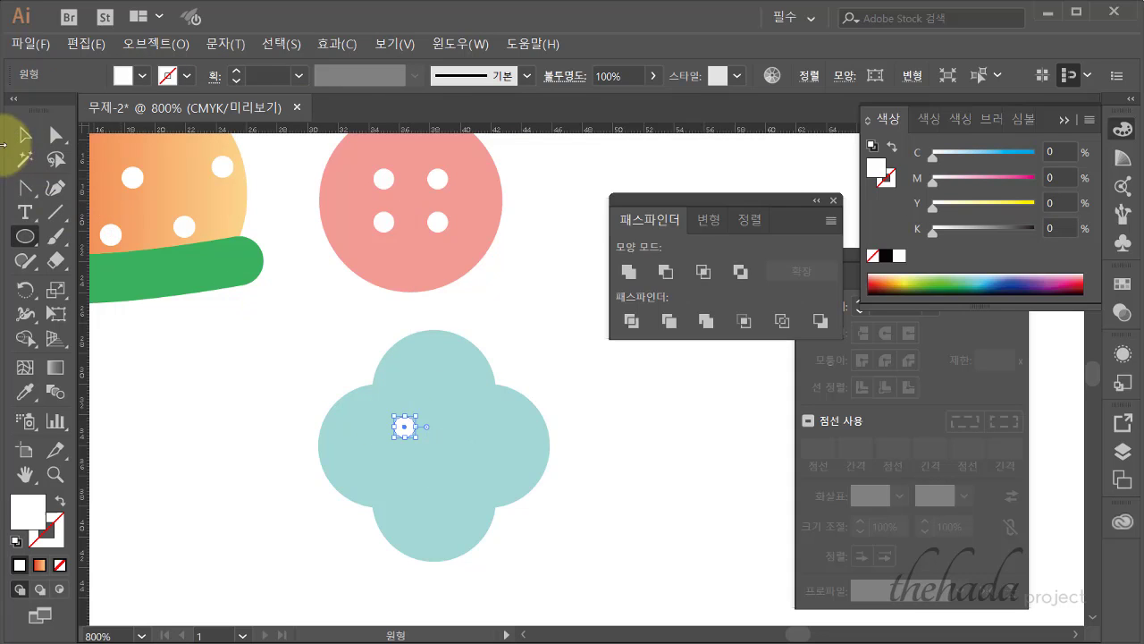
Step: Duplicate the small white circle into two rows of two, making four buttonholes in the middle of the mint flower
{"action": "left_click", "coordinate": [25, 134]}
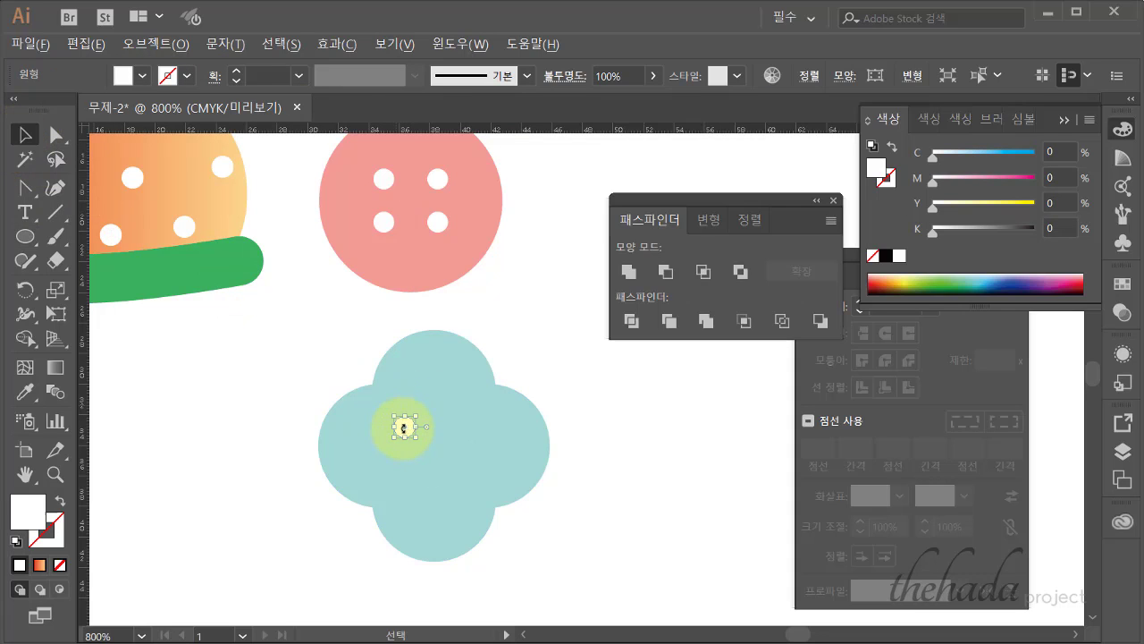
{"action": "key", "text": "ctrl+plus"}
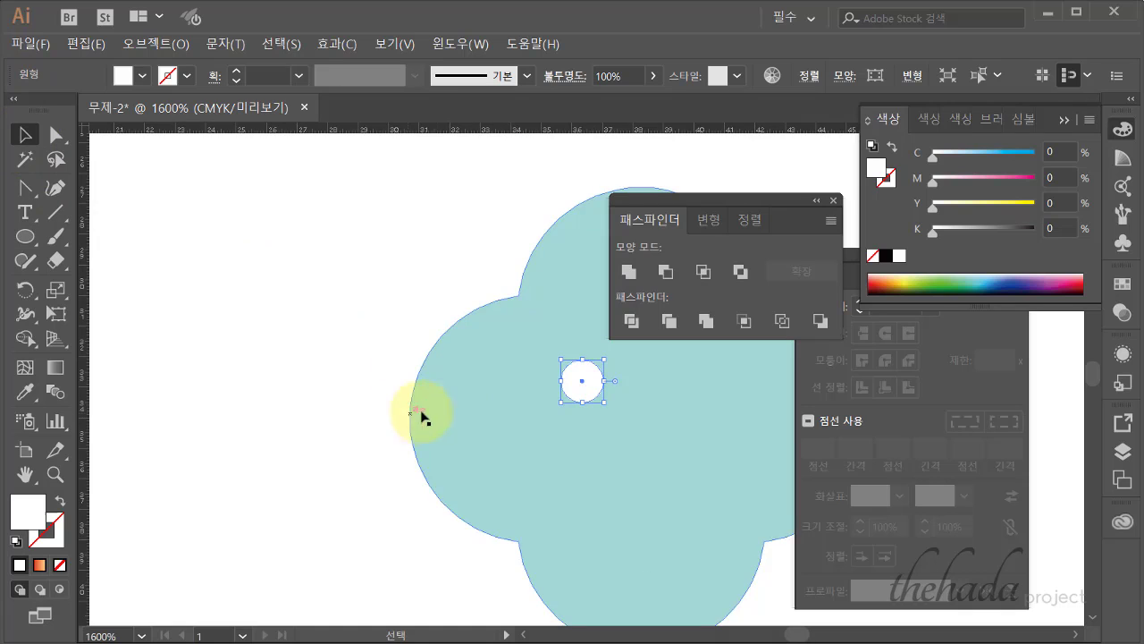
{"action": "left_click_drag", "start_coordinate": [464, 411], "coordinate": [150, 436]}
{"action": "left_click_drag", "start_coordinate": [301, 409], "coordinate": [346, 418]}
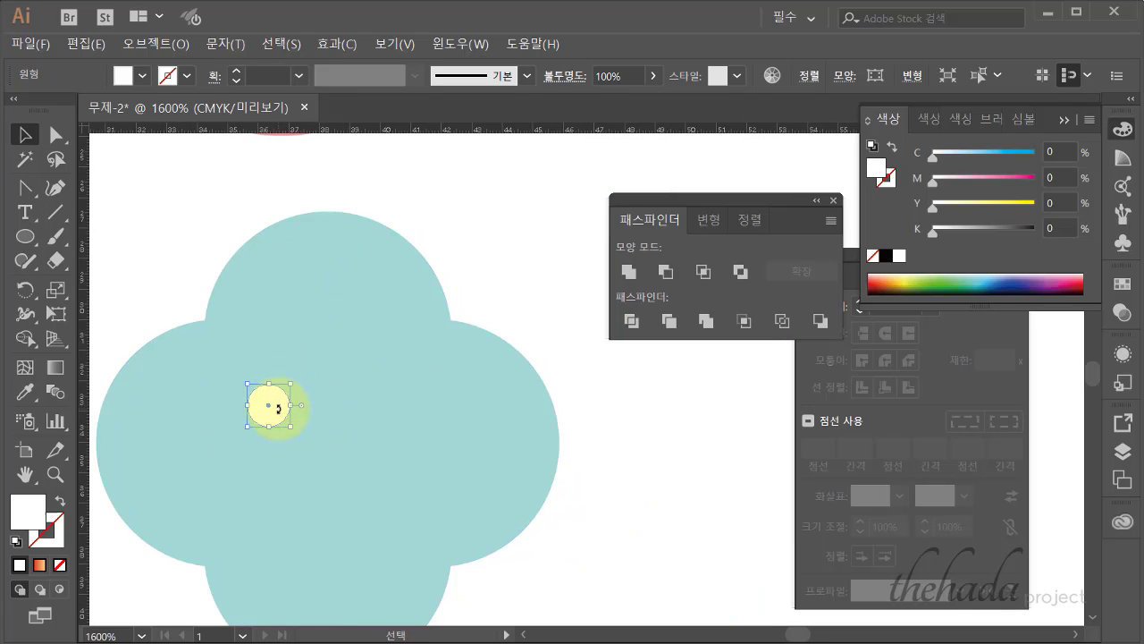
{"action": "left_click_drag", "start_coordinate": [278, 408], "coordinate": [372, 511]}
{"action": "left_click", "coordinate": [285, 408], "text": "shift"}
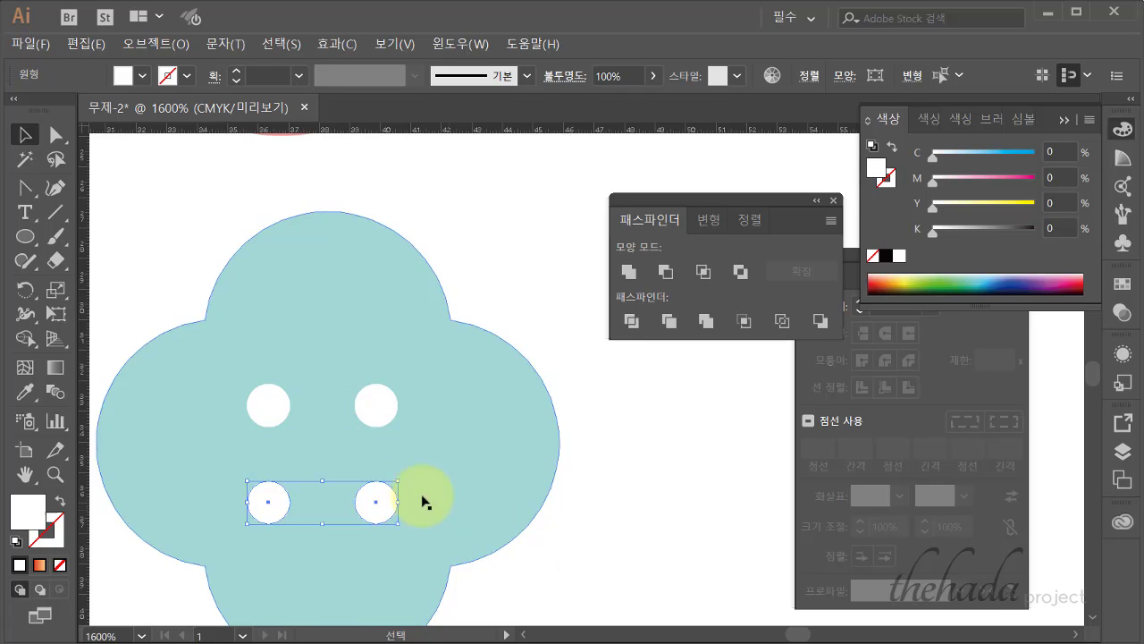
Step: Select all four white buttonholes on the mint flower and group them
{"action": "left_click", "coordinate": [378, 416], "text": "shift"}
{"action": "left_click", "coordinate": [277, 411], "text": "shift"}
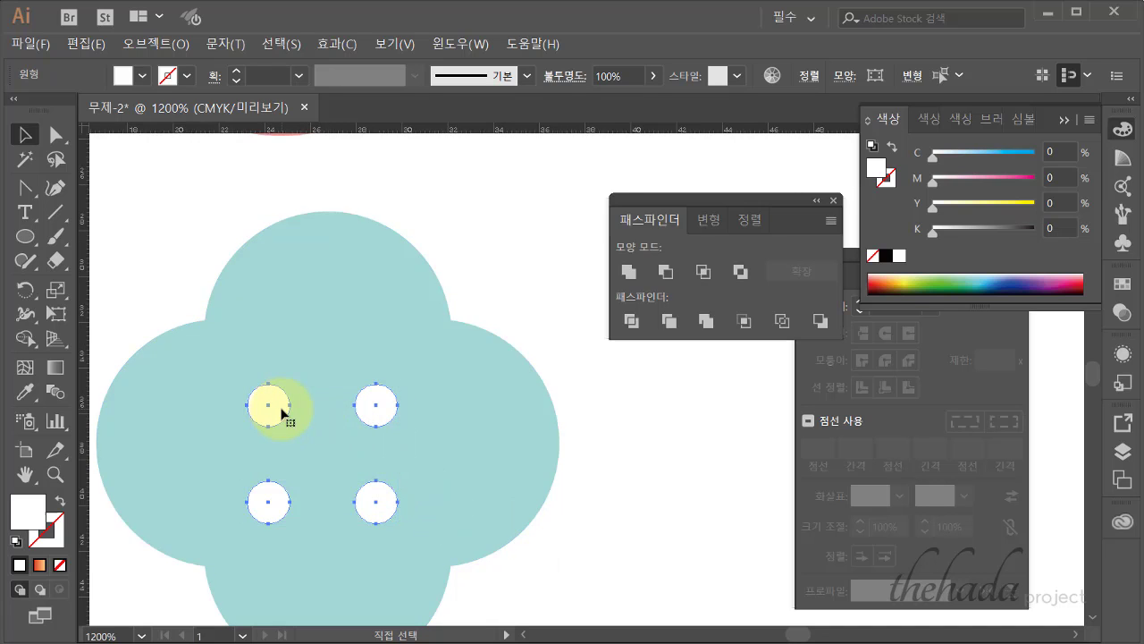
{"action": "key", "text": "ctrl+minus"}
{"action": "key", "text": "ctrl+minus"}
{"action": "left_click_drag", "start_coordinate": [417, 439], "coordinate": [204, 502]}
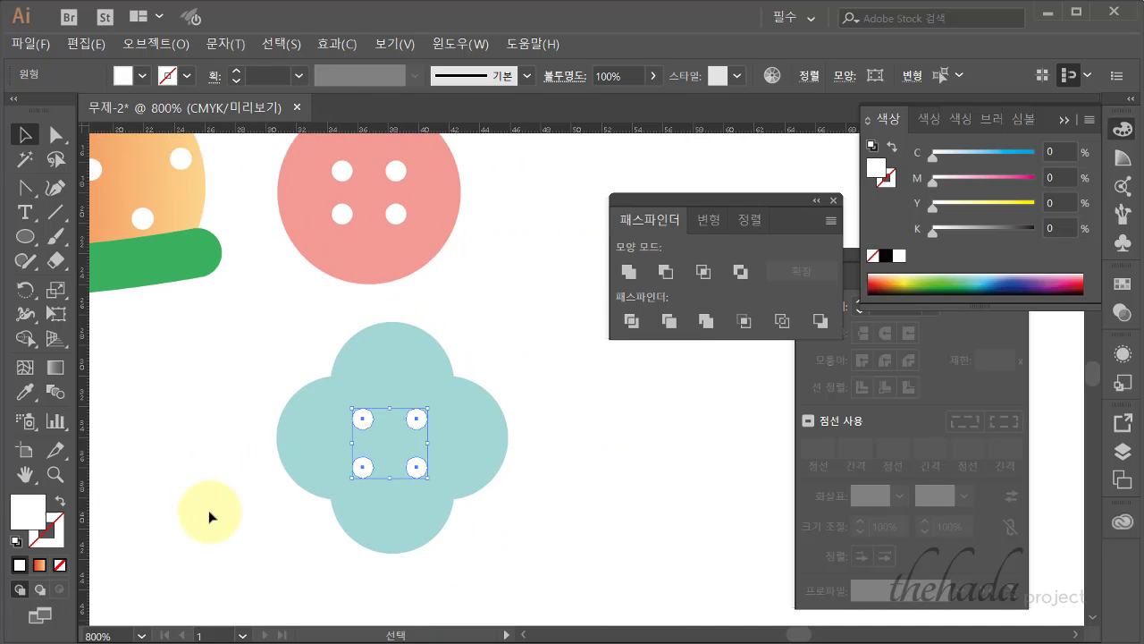
{"action": "right_click", "coordinate": [421, 420]}
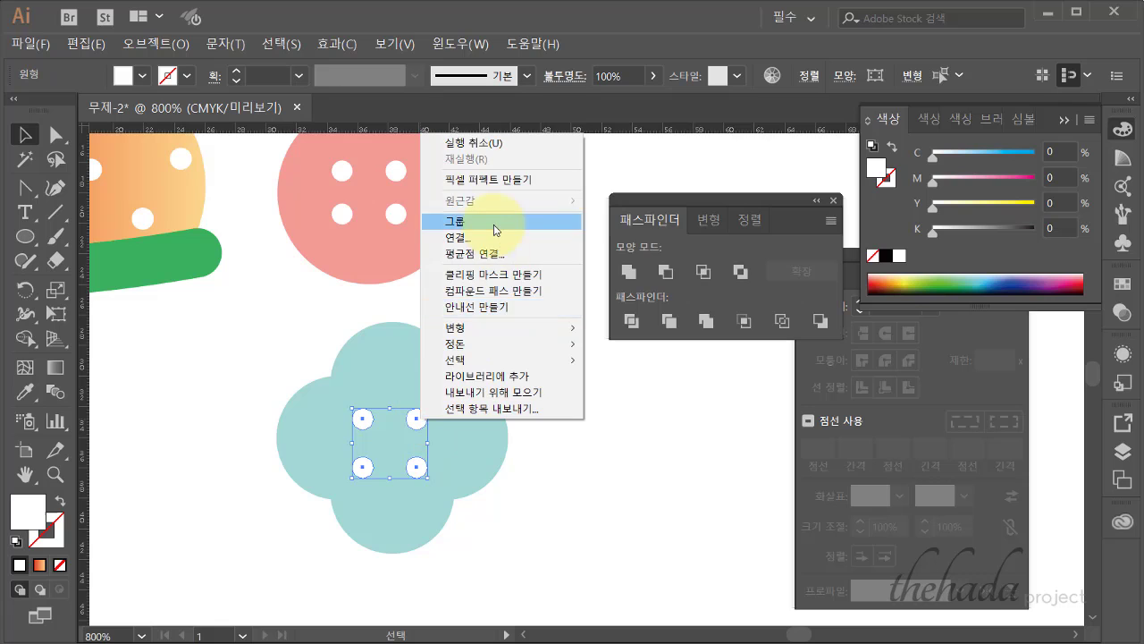
{"action": "left_click", "coordinate": [492, 222]}
Step: Align the group of holes and the mint flower to each other's centres, both horizontally and vertically
{"action": "left_click_drag", "start_coordinate": [572, 514], "coordinate": [302, 363]}
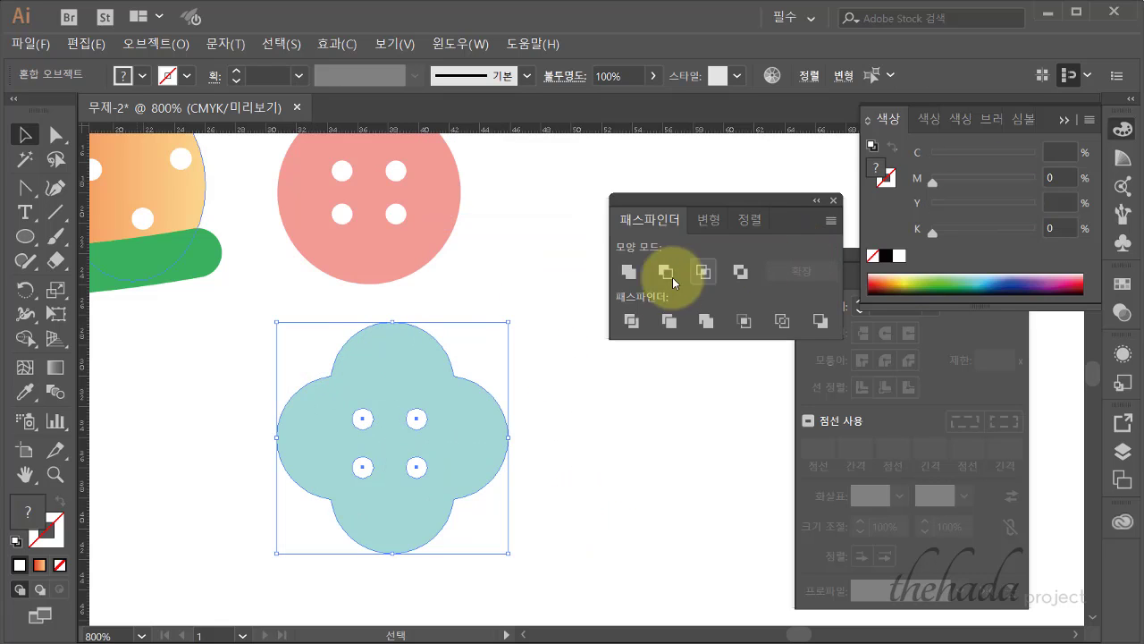
{"action": "left_click", "coordinate": [750, 219]}
{"action": "left_click", "coordinate": [664, 272]}
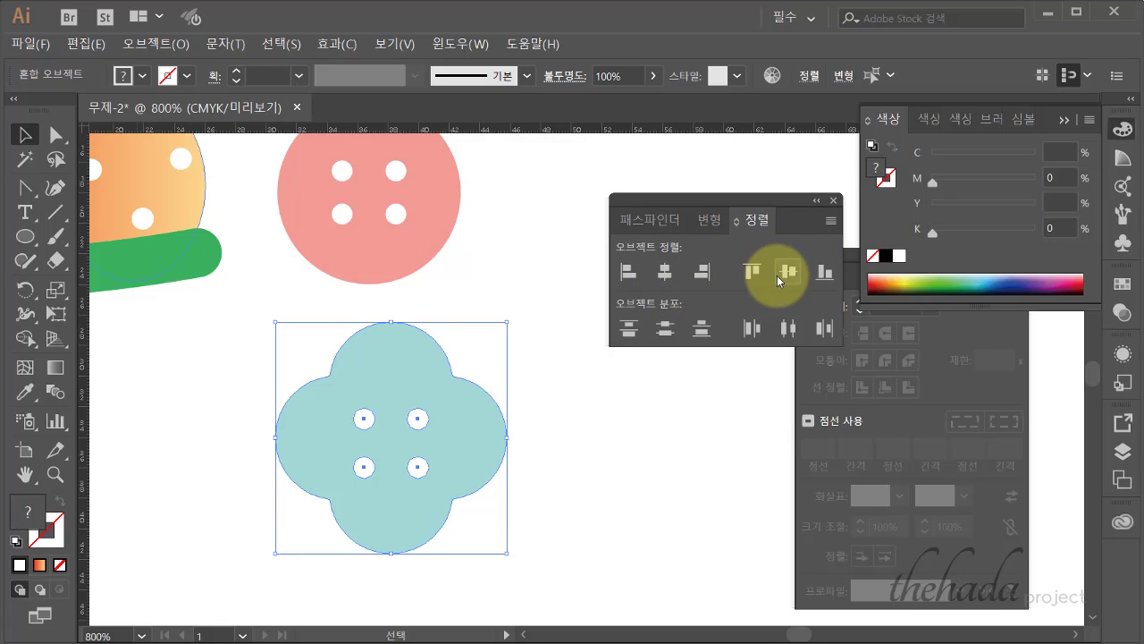
{"action": "left_click", "coordinate": [787, 271]}
{"action": "left_click", "coordinate": [563, 496]}
{"action": "left_click", "coordinate": [351, 413]}
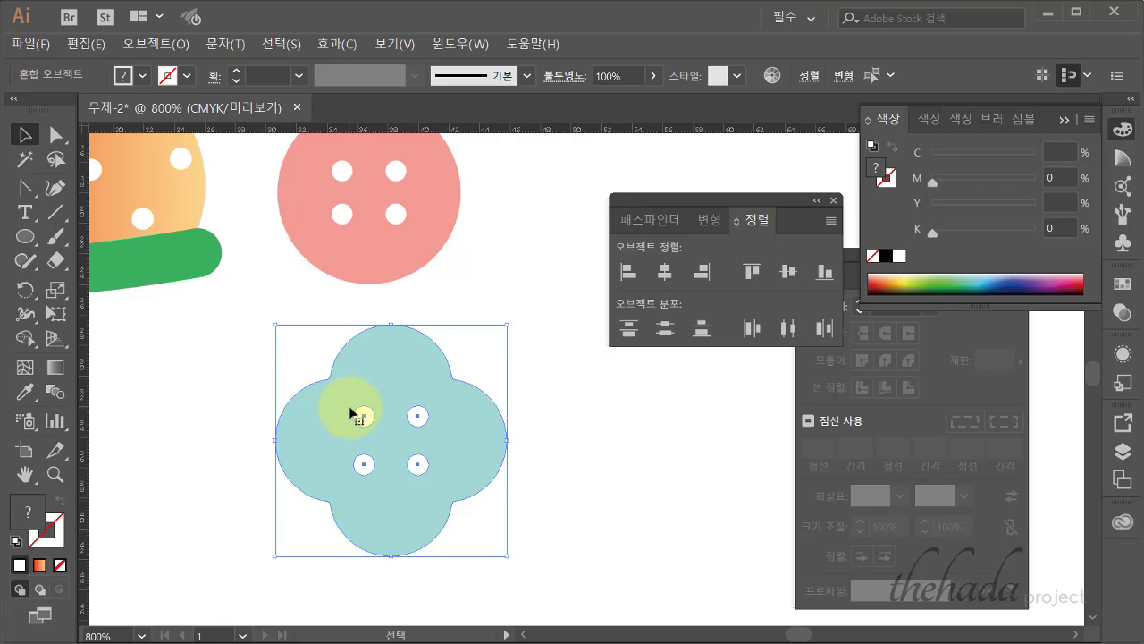
Step: Cut the four holes out of the mint flower with Pathfinder Divide, ungrouping the result and deleting the white circles
{"action": "left_click", "coordinate": [650, 219]}
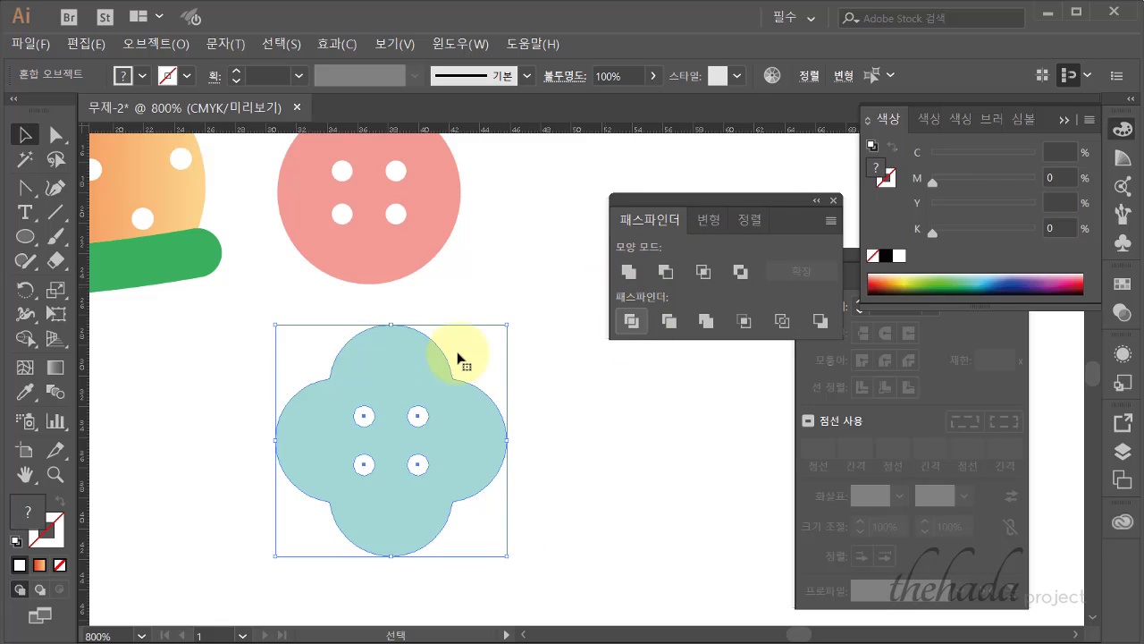
{"action": "left_click", "coordinate": [640, 328]}
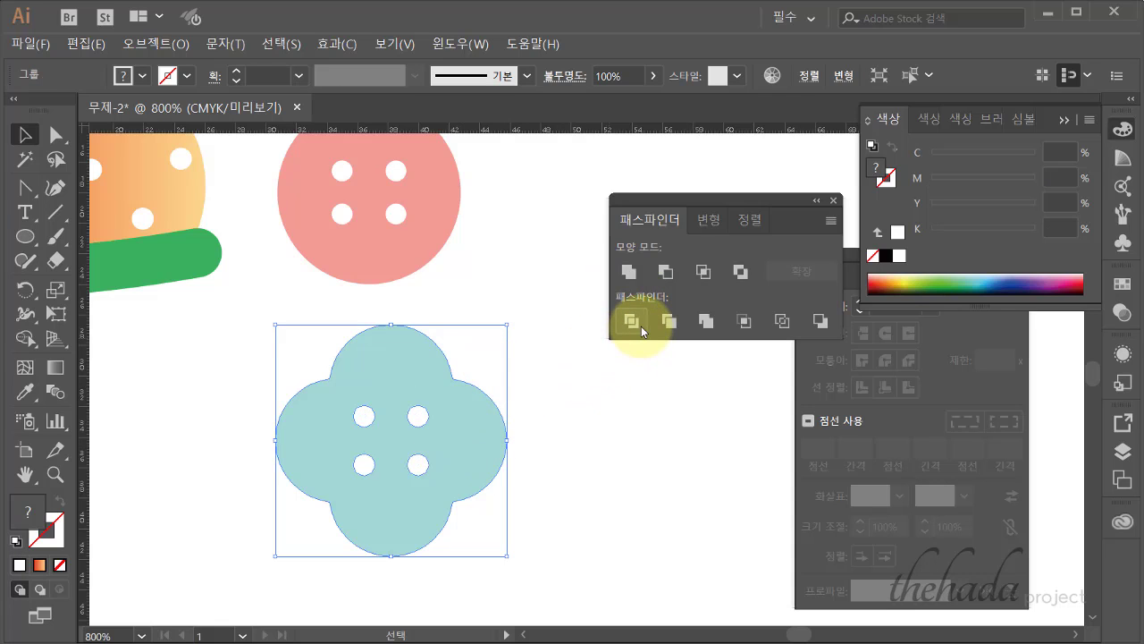
{"action": "right_click", "coordinate": [419, 417]}
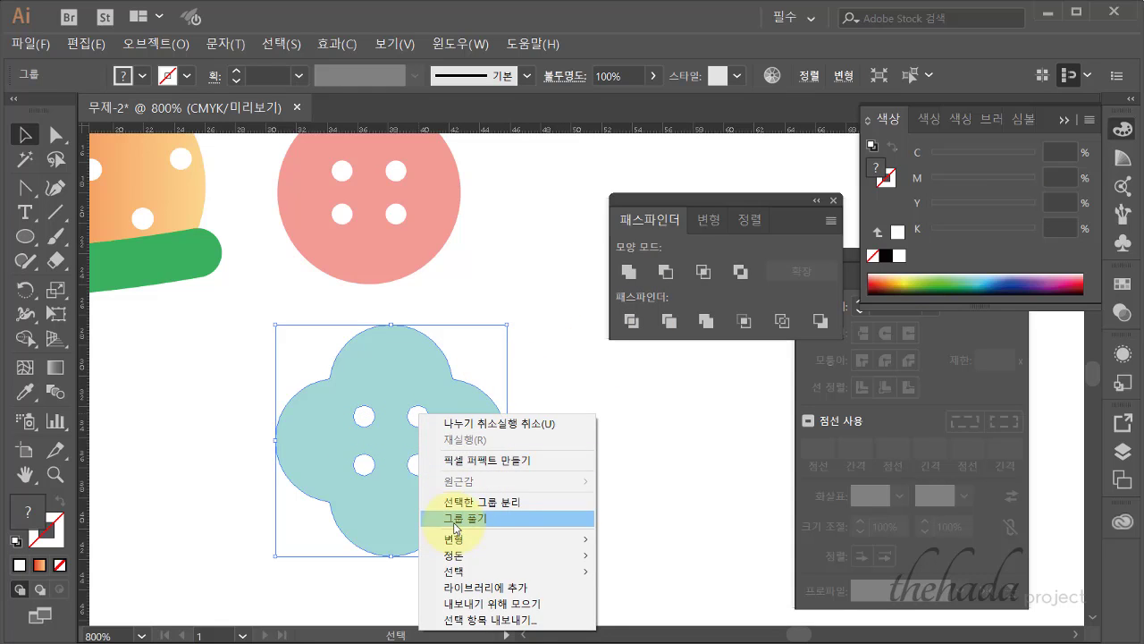
{"action": "left_click", "coordinate": [473, 519]}
{"action": "left_click", "coordinate": [412, 421]}
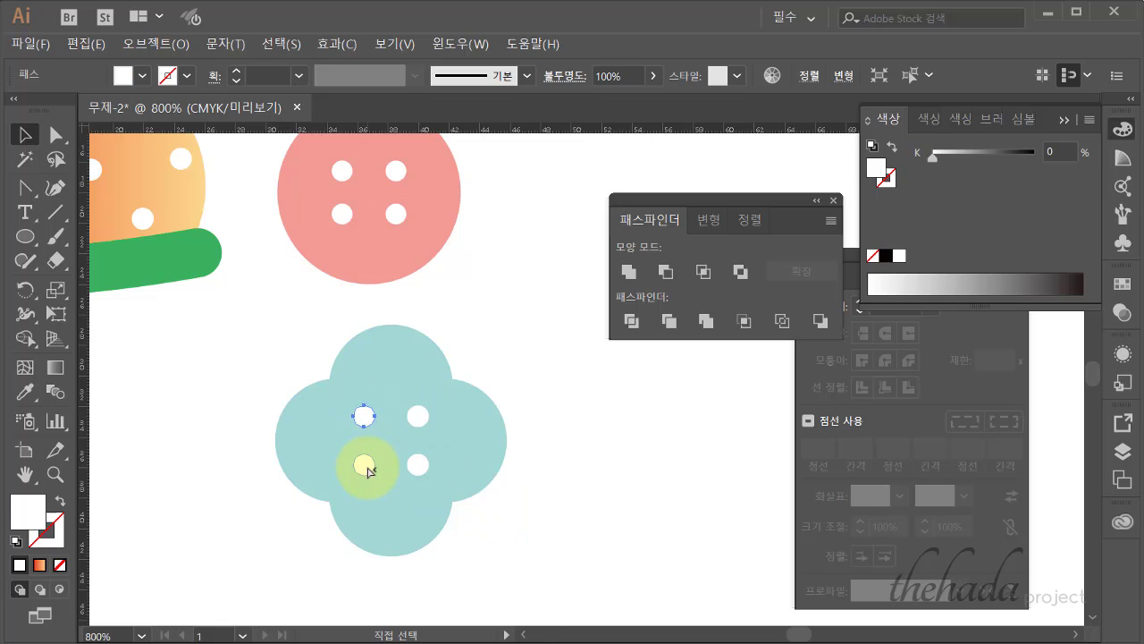
{"action": "left_click", "coordinate": [636, 480]}
Step: Move both buttons further up and away from the pincushion, with the mint button centred below the pink one
{"action": "key", "text": "ctrl+minus"}
{"action": "key", "text": "ctrl+minus"}
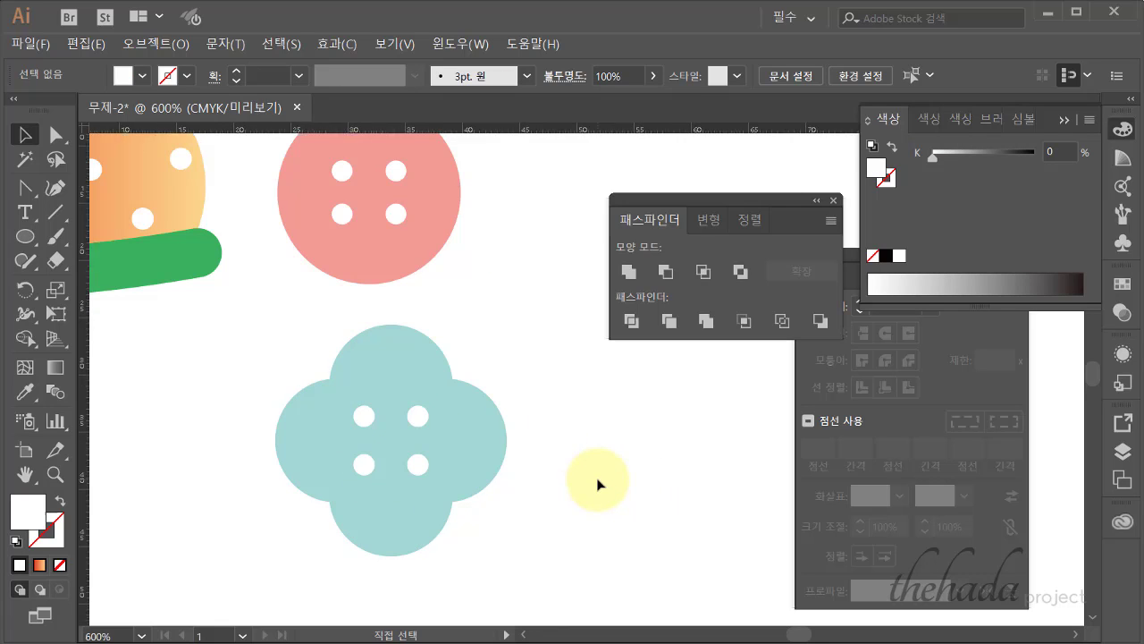
{"action": "left_click_drag", "start_coordinate": [474, 480], "coordinate": [348, 518]}
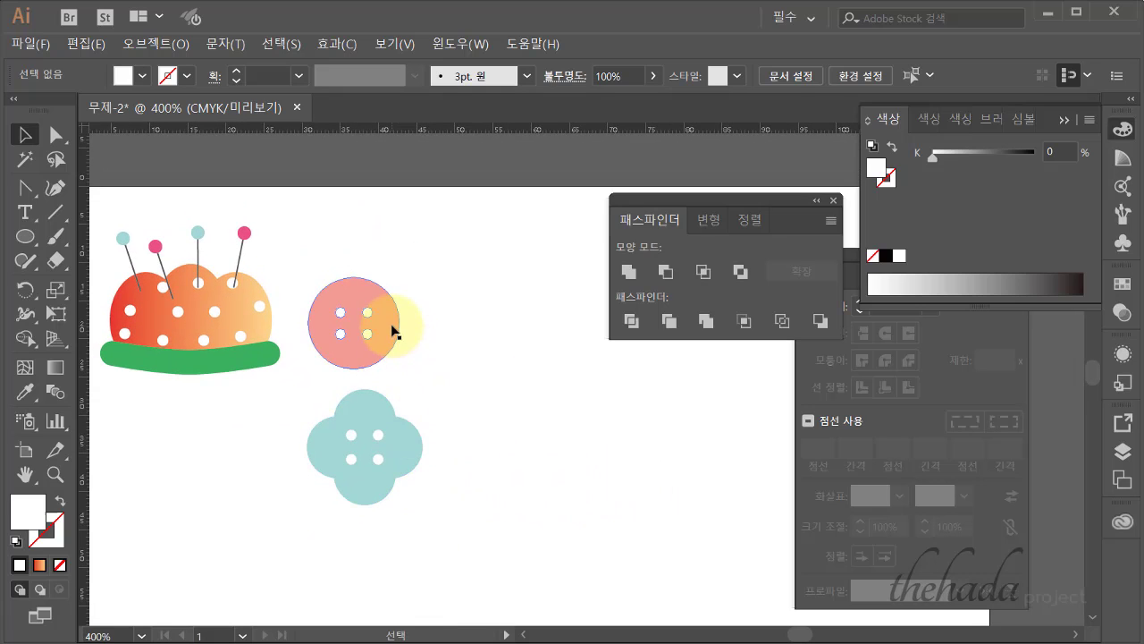
{"action": "left_click", "coordinate": [388, 319]}
{"action": "left_click", "coordinate": [401, 439], "text": "shift"}
{"action": "left_click_drag", "start_coordinate": [401, 439], "coordinate": [435, 421]}
{"action": "left_click", "coordinate": [458, 424]}
{"action": "left_click", "coordinate": [477, 445]}
Step: Scale the mint flower button down slightly about its centre and deselect it
{"action": "left_click", "coordinate": [449, 420]}
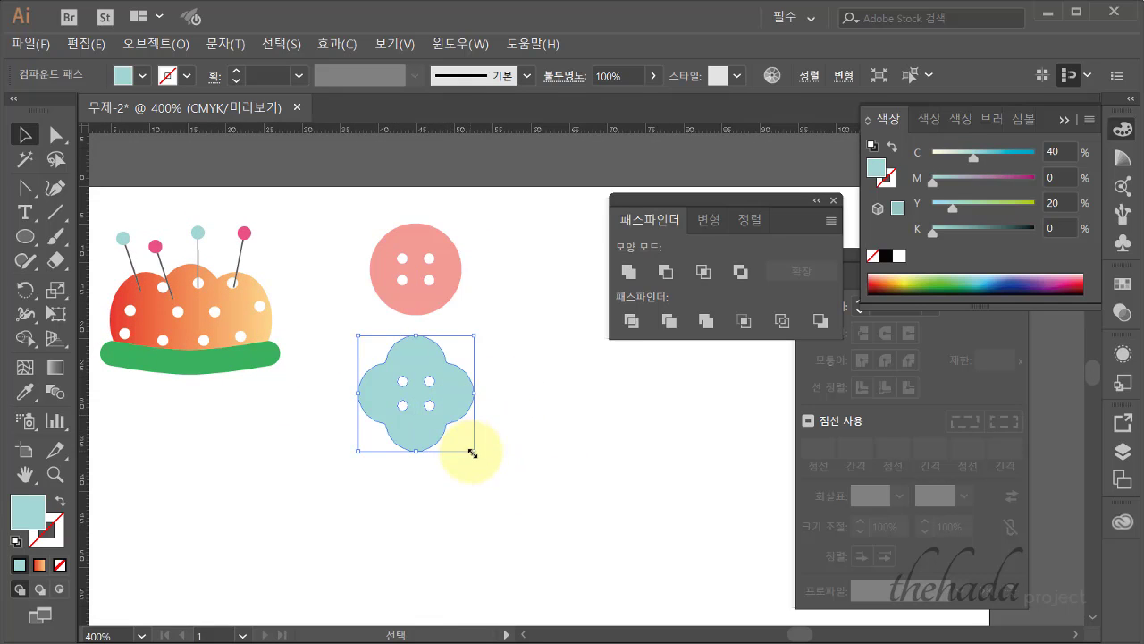
{"action": "left_click_drag", "start_coordinate": [474, 454], "coordinate": [468, 450]}
{"action": "left_click", "coordinate": [505, 451]}
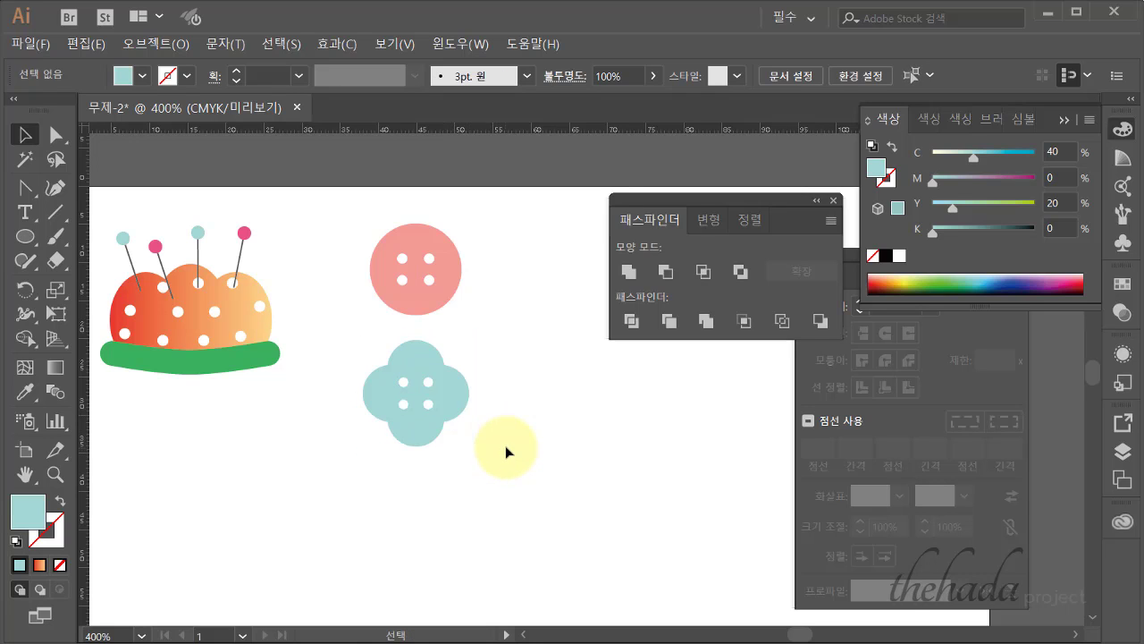